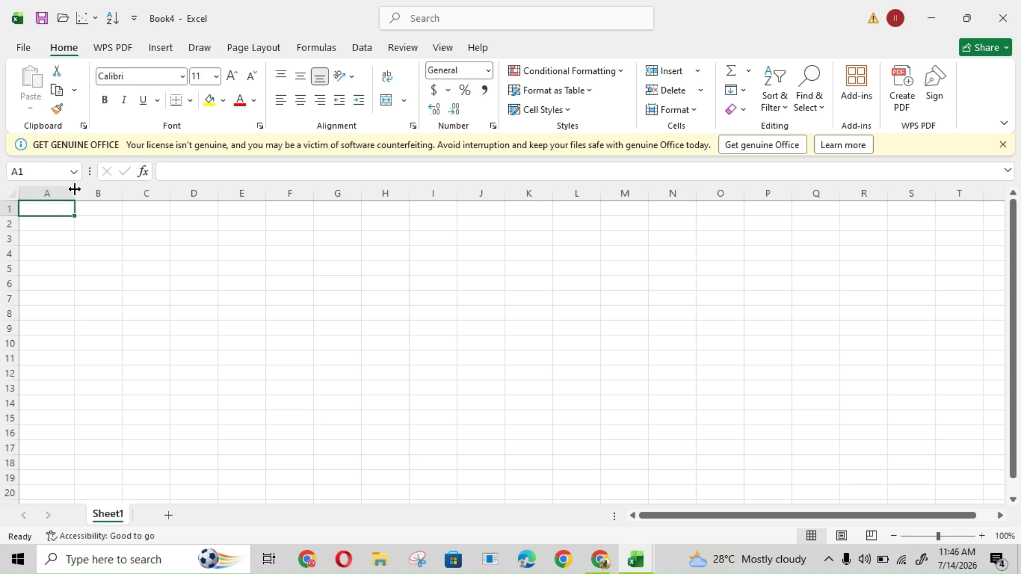
Step: Widen column A slightly and open the VBA code window for Sheet1
{"action": "left_click_drag", "start_coordinate": [74, 189], "coordinate": [80, 187]}
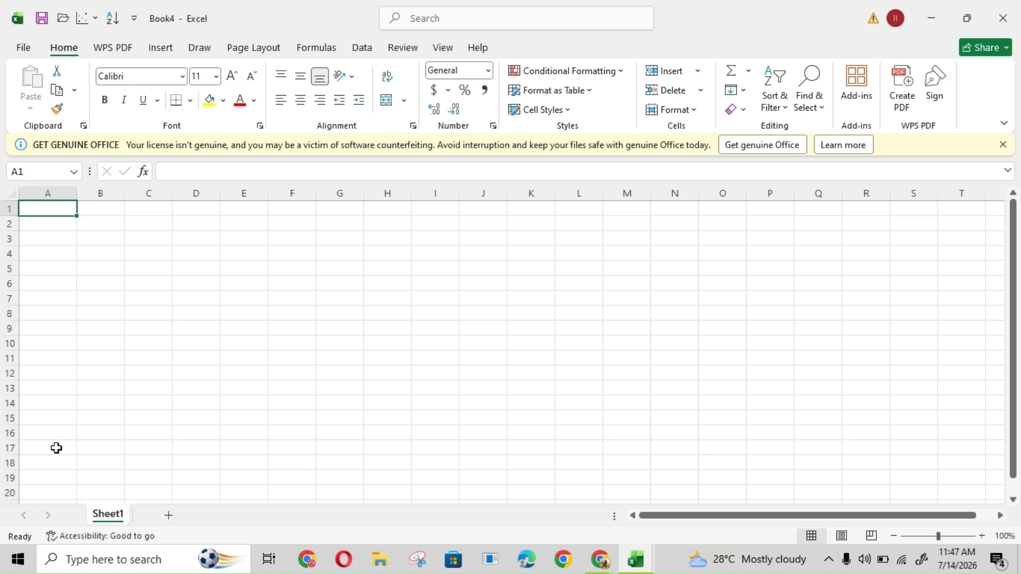
{"action": "right_click", "coordinate": [108, 523]}
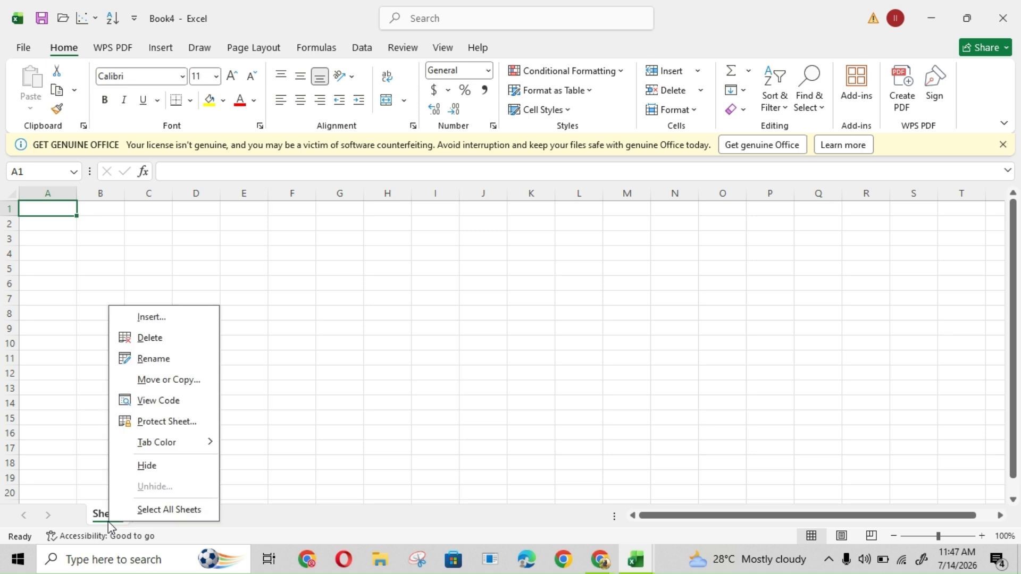
{"action": "left_click", "coordinate": [152, 403]}
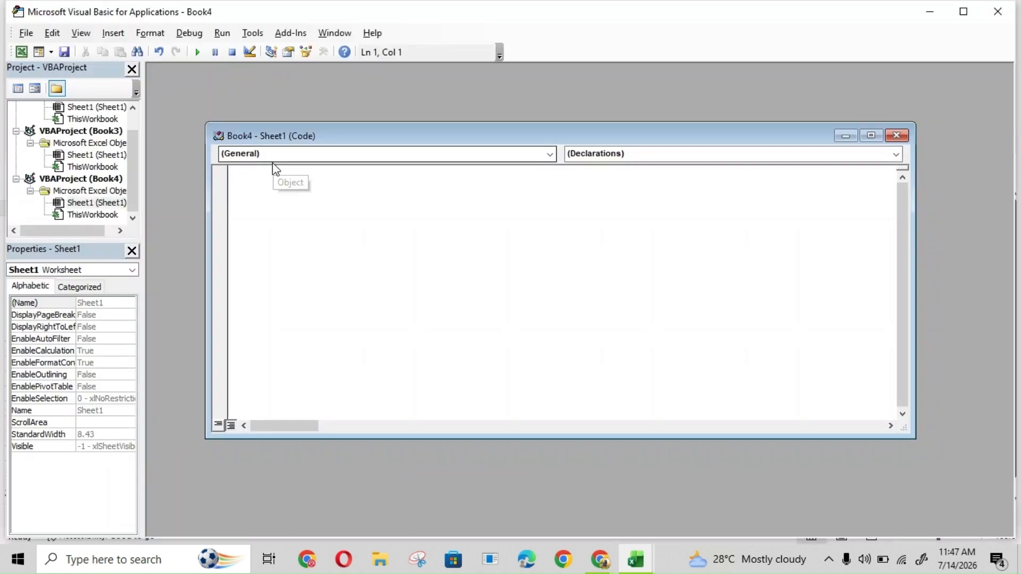
Step: Add an empty Worksheet SelectionChange event procedure to the Sheet1 code
{"action": "left_click", "coordinate": [549, 155]}
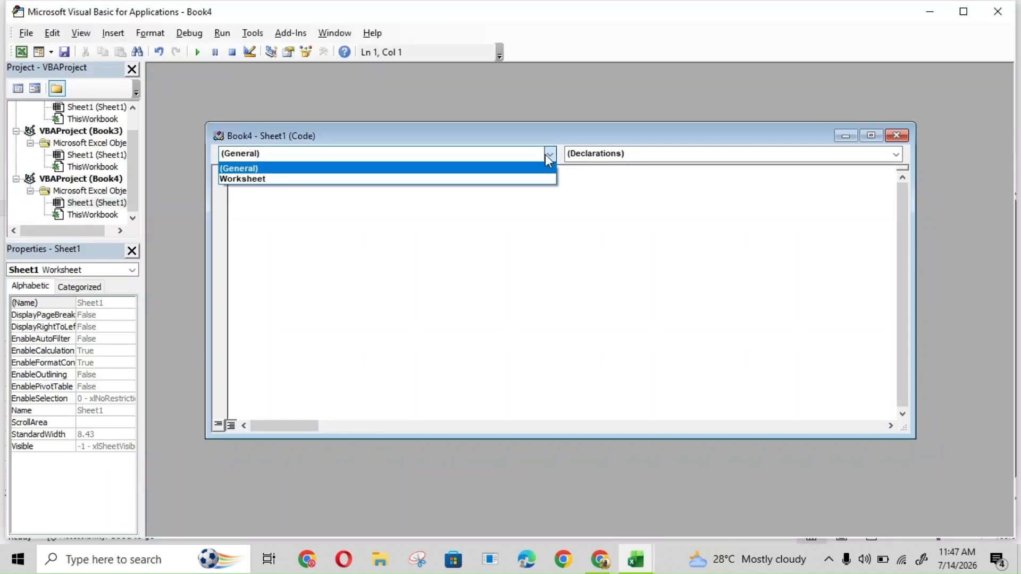
{"action": "left_click", "coordinate": [529, 170]}
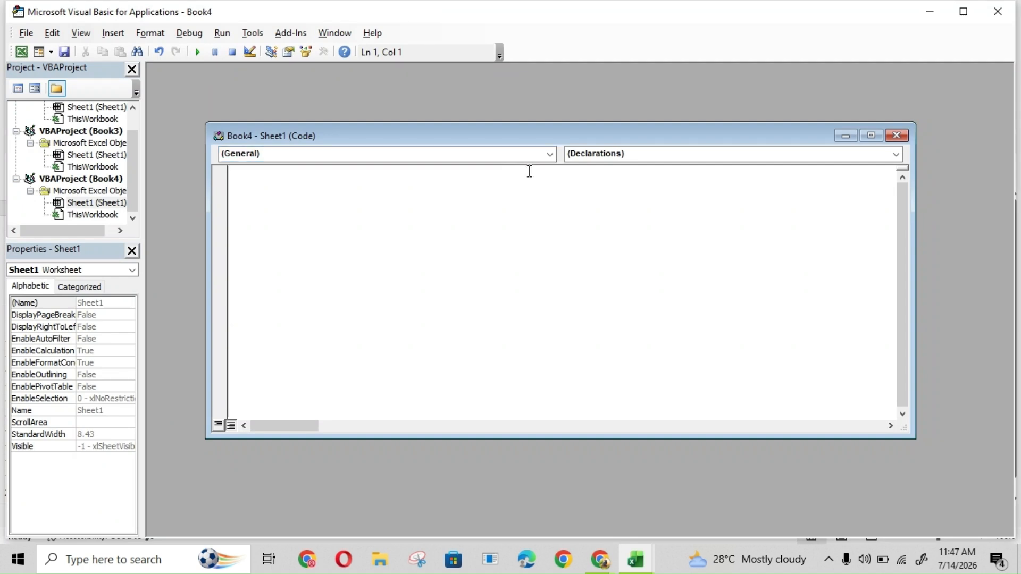
{"action": "left_click", "coordinate": [551, 155]}
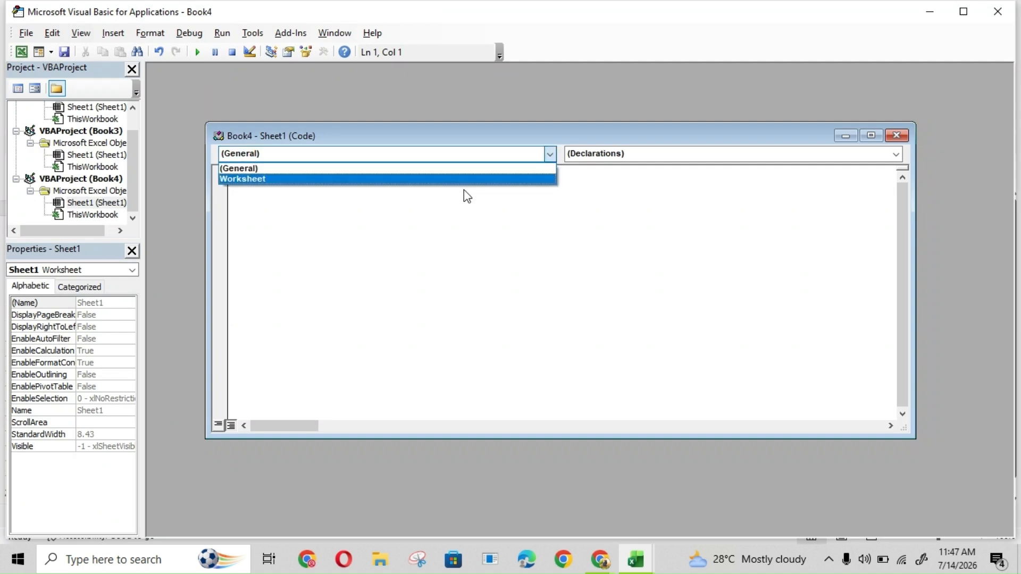
{"action": "left_click", "coordinate": [459, 179]}
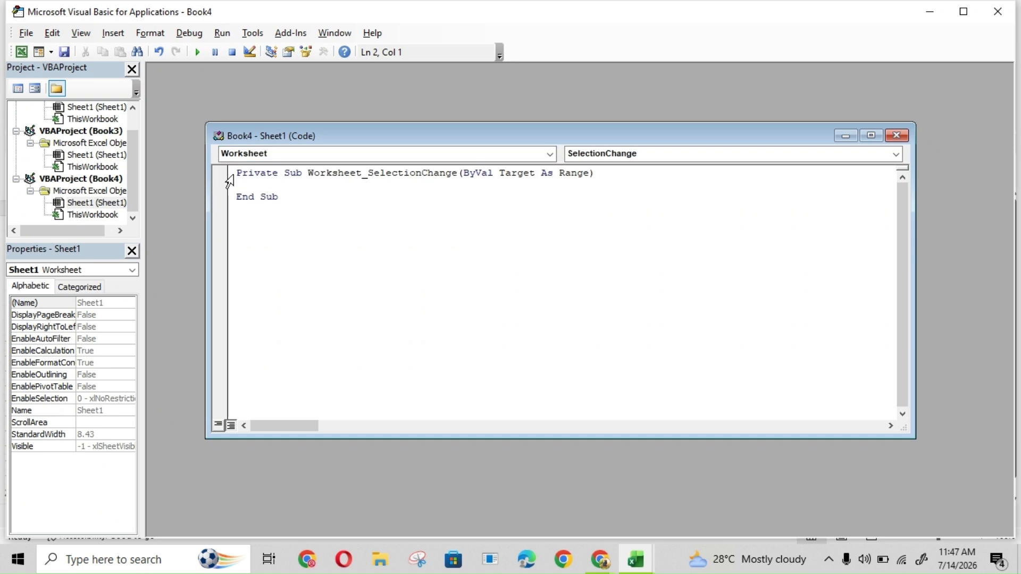
Step: Enter cells.EntireColumn.AutoFit as the body of the SelectionChange procedure and close the VBA editor
{"action": "type", "text": "CE"}
{"action": "key", "text": "BackSpace"}
{"action": "key", "text": "BackSpace"}
{"action": "type", "text": "Cells."}
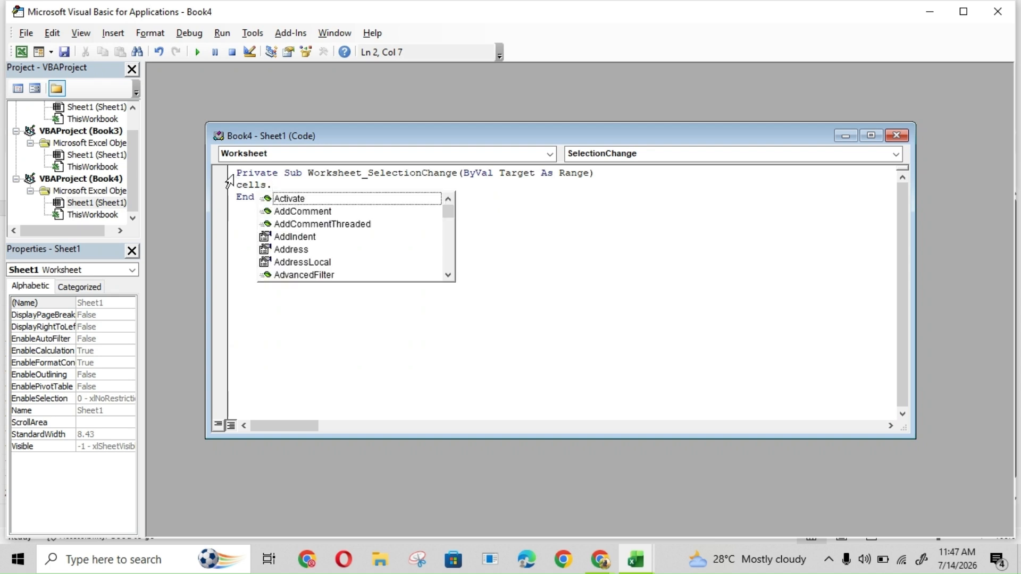
{"action": "type", "text": "enti"}
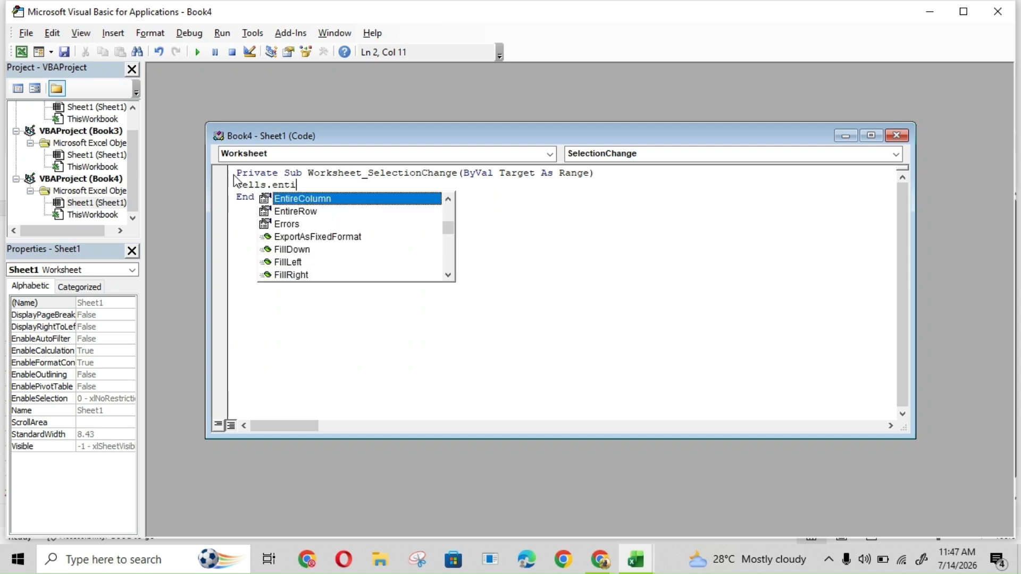
{"action": "type", "text": "recolumn."}
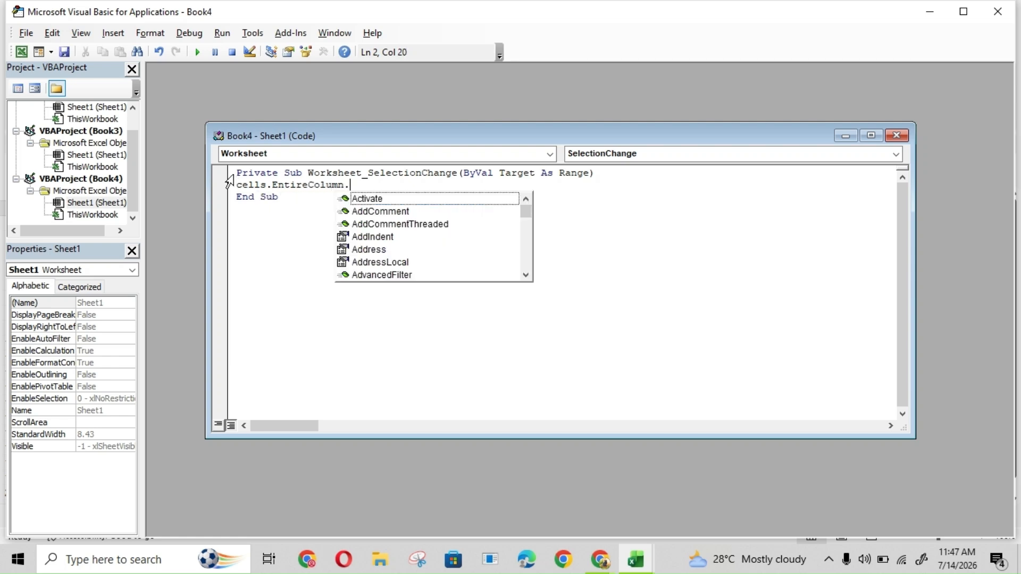
{"action": "type", "text": "au"}
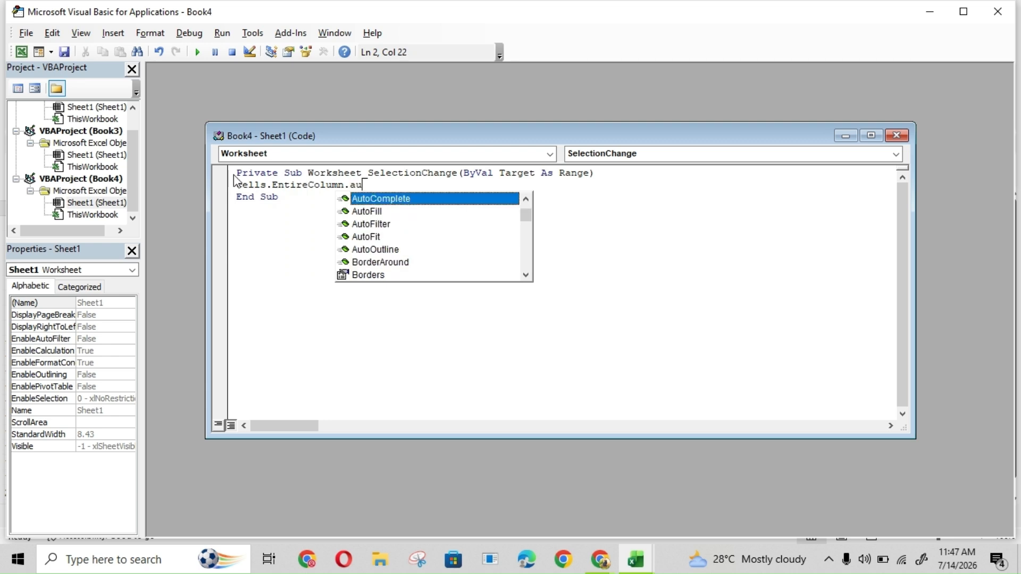
{"action": "type", "text": "tofit"}
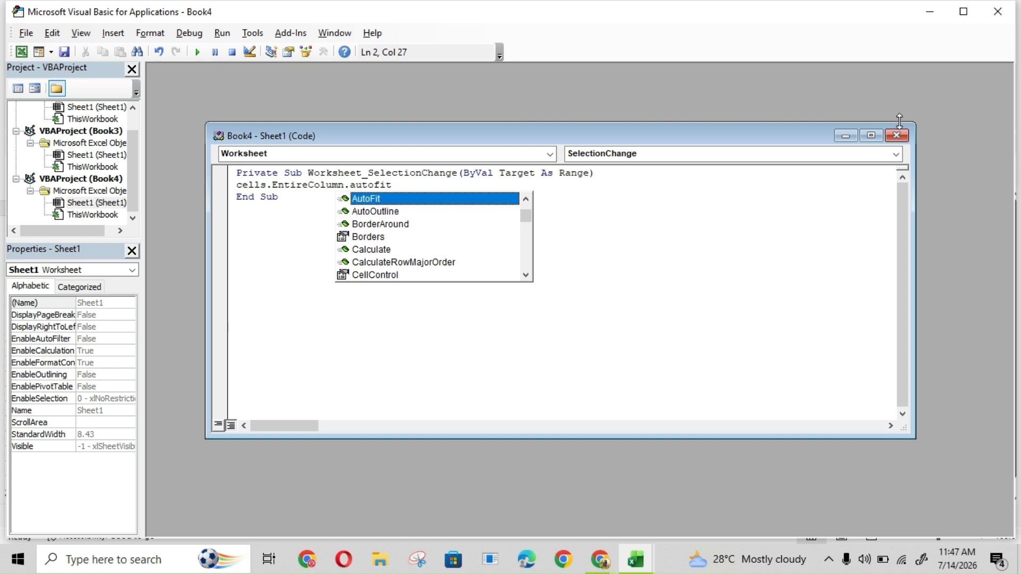
{"action": "left_click", "coordinate": [898, 137]}
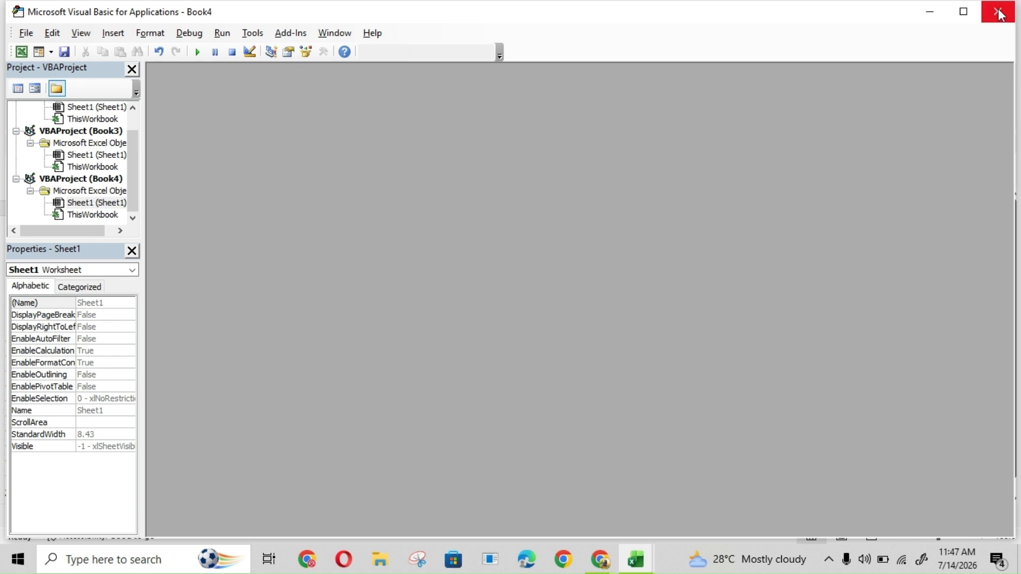
{"action": "left_click", "coordinate": [998, 12]}
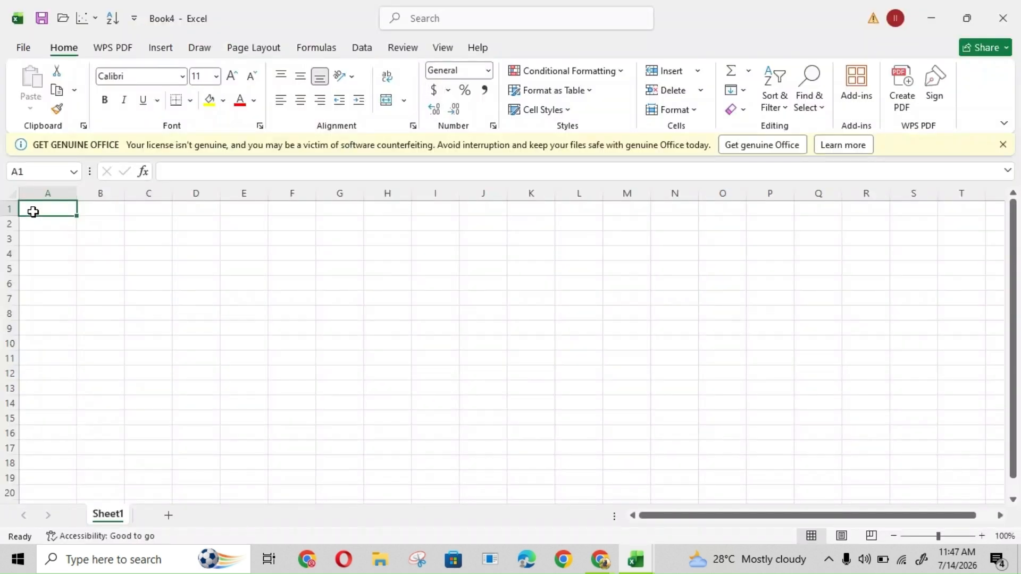
Step: Enter ID in cell A1 and NAME in cell B1 to test the automatic column fitting
{"action": "type", "text": "i"}
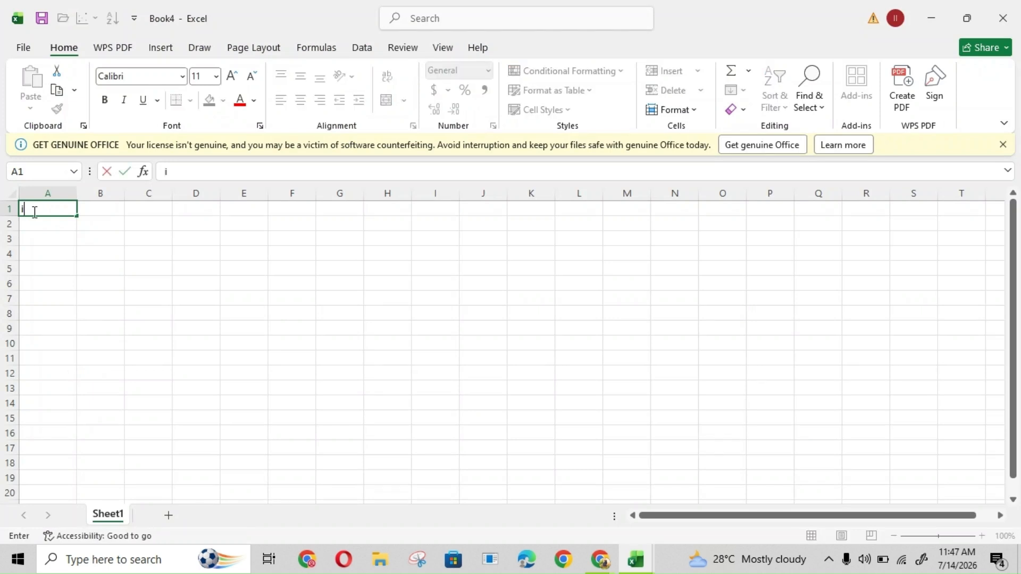
{"action": "key", "text": "BackSpace"}
{"action": "type", "text": "IDD"}
{"action": "key", "text": "BackSpace"}
{"action": "left_click", "coordinate": [101, 212]}
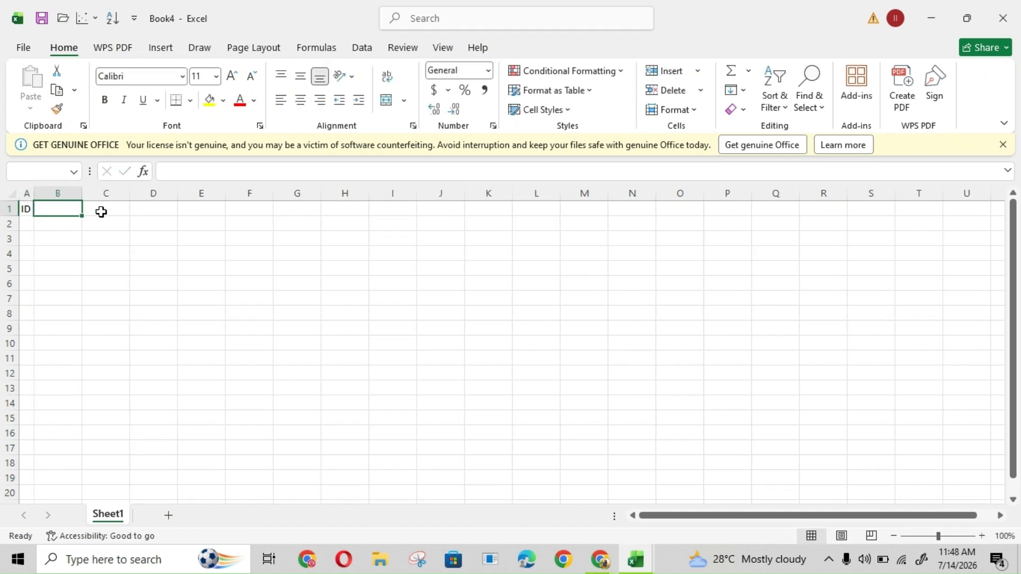
{"action": "type", "text": "NAME"}
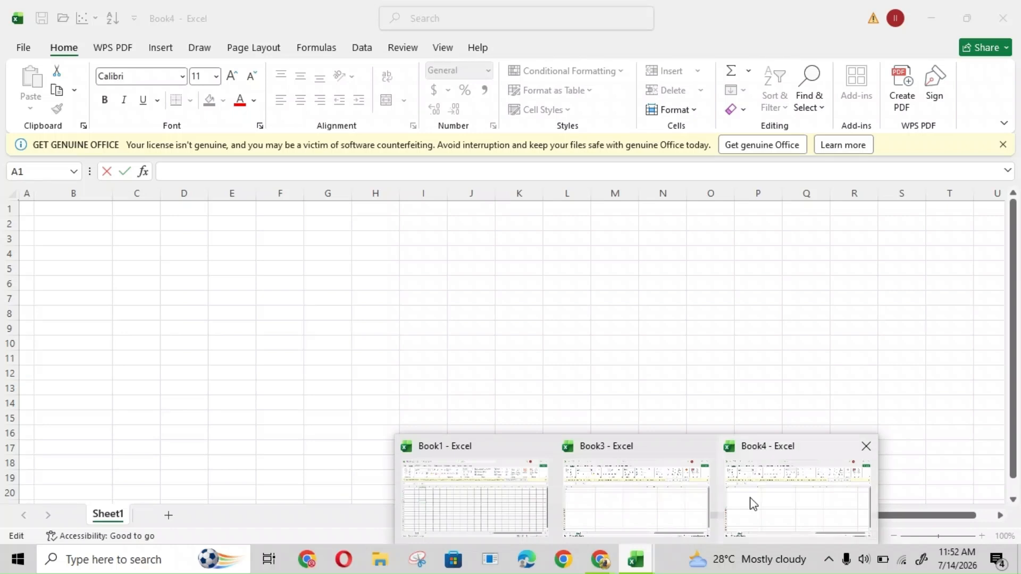
Step: Return to the Book4 workbook and enter the header INVOICE ID in cell A1
{"action": "left_click", "coordinate": [753, 504]}
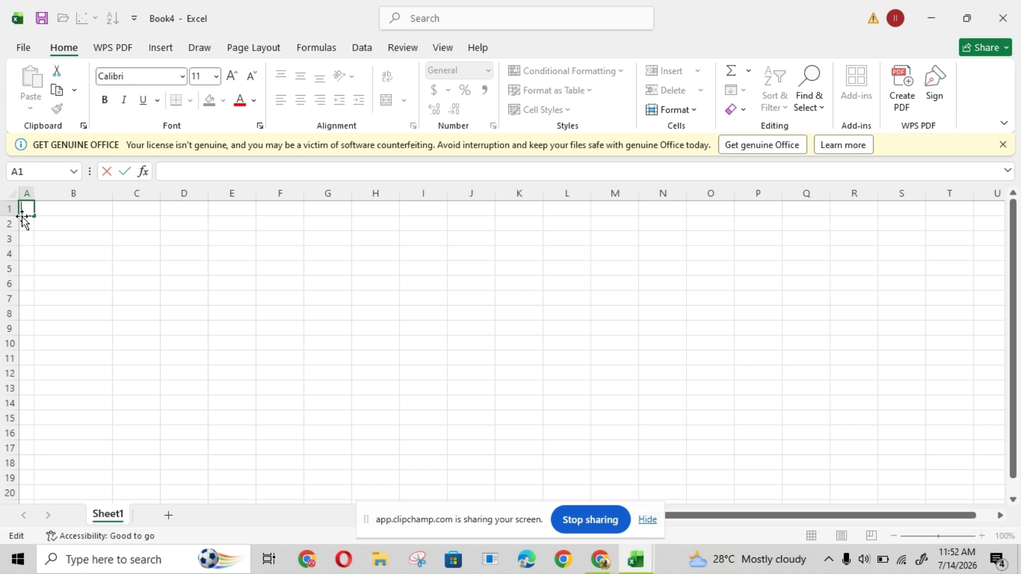
{"action": "type", "text": "INVOICE"}
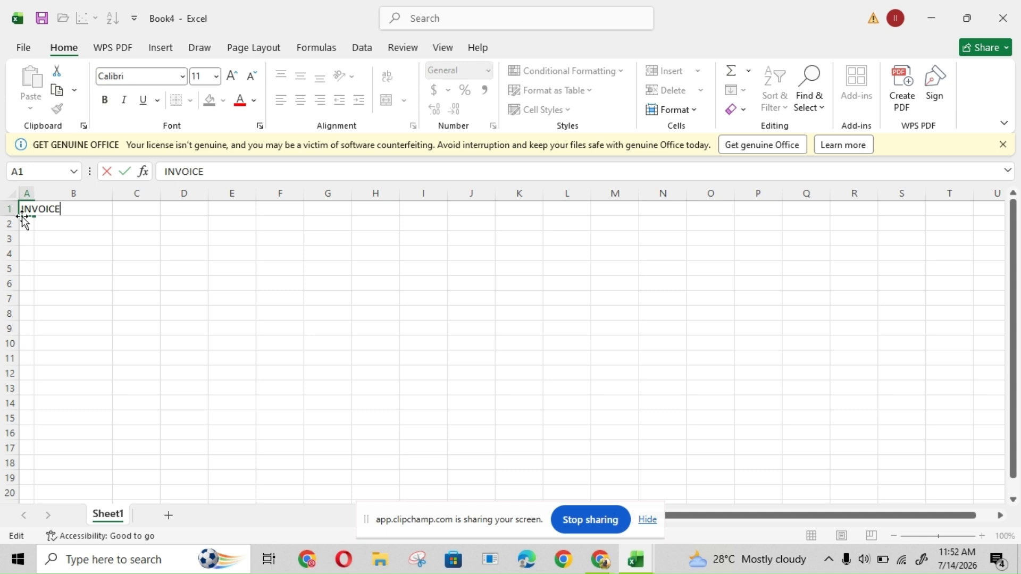
{"action": "type", "text": " ID"}
{"action": "left_click", "coordinate": [130, 211]}
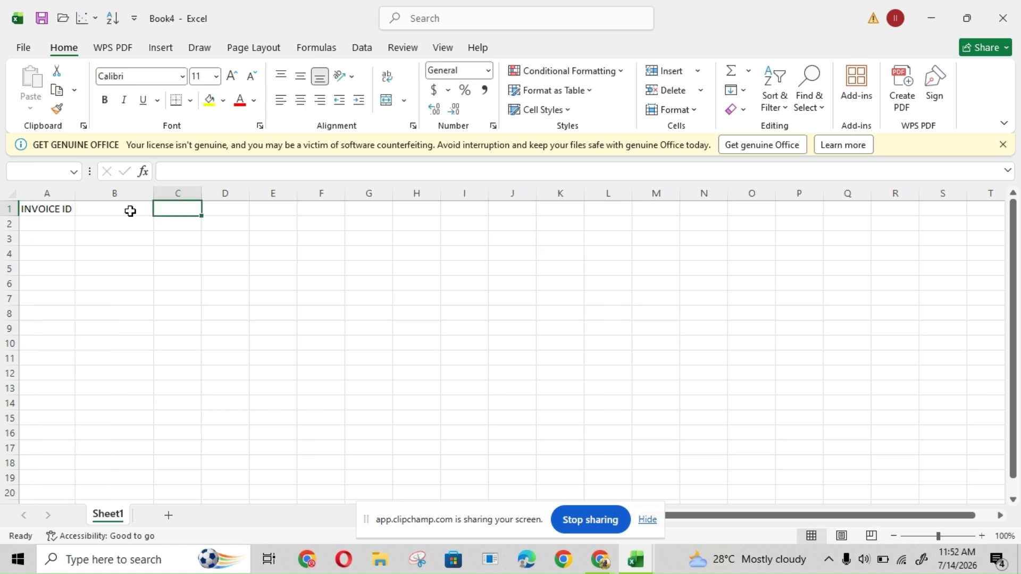
{"action": "type", "text": "SALESD"}
{"action": "key", "text": "BackSpace"}
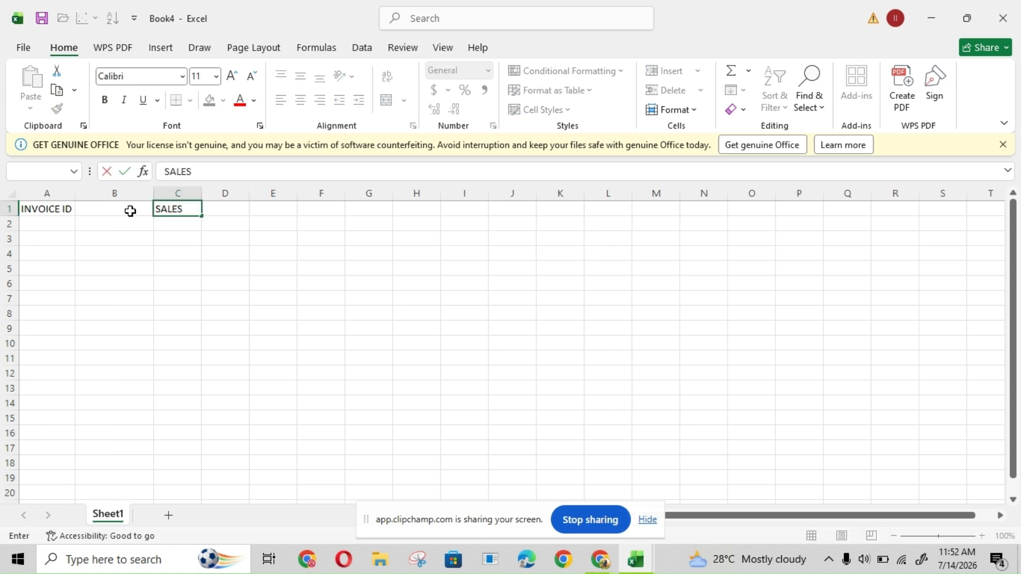
{"action": "type", "text": "PERSON"}
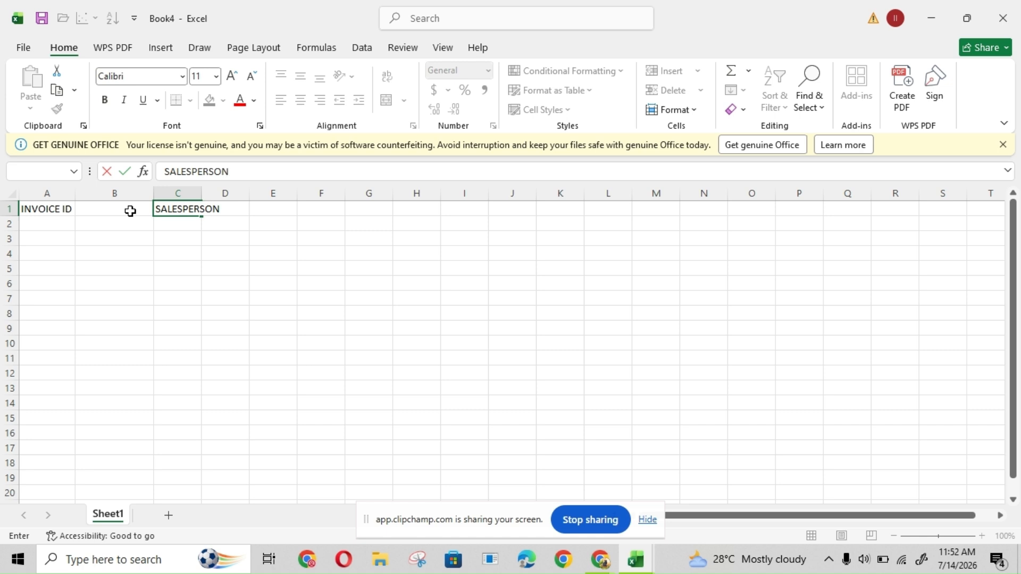
Step: Enter the header SALES PERSON in cell B1
{"action": "left_click", "coordinate": [130, 211]}
{"action": "type", "text": "SALES"}
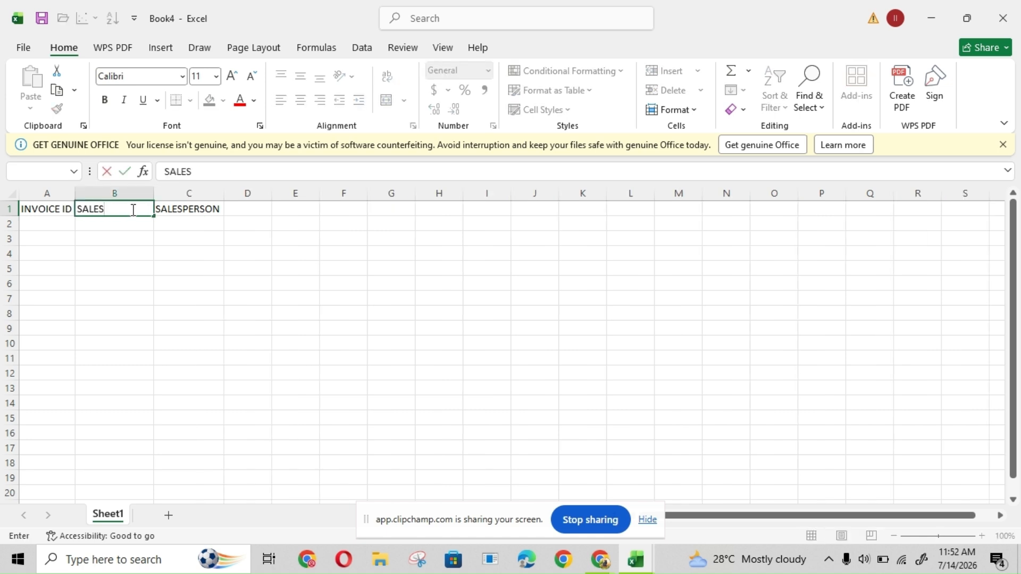
{"action": "type", "text": " PERSON"}
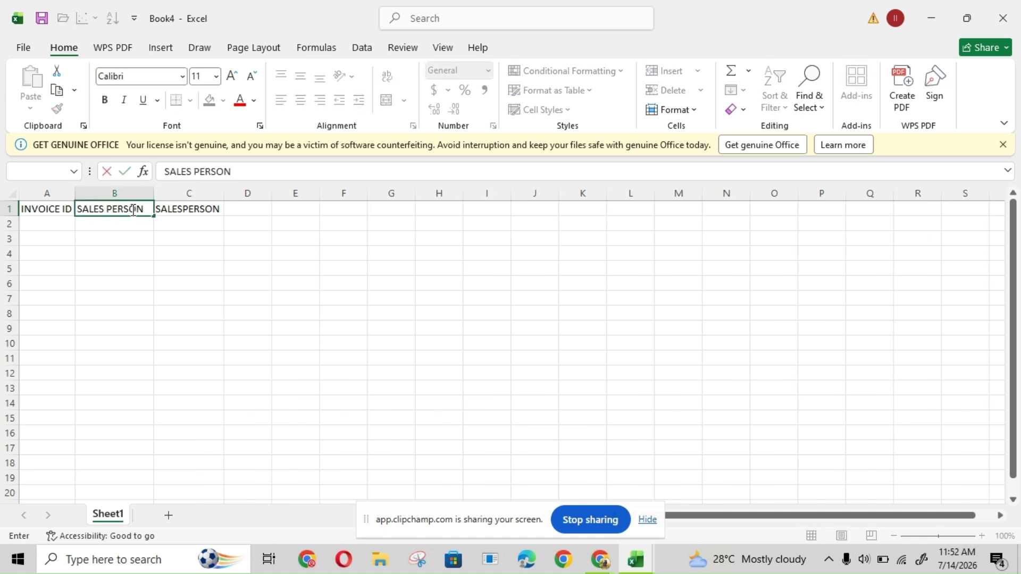
Step: Replace the header in cell C1 with PRODUCT and enter the header CATEGORY in D1
{"action": "left_click", "coordinate": [207, 210]}
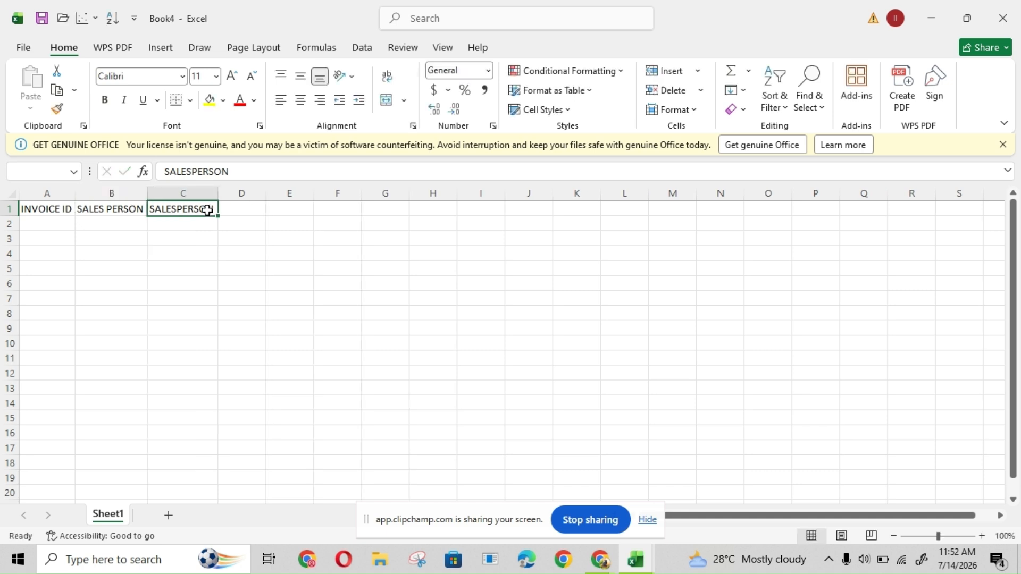
{"action": "key", "text": "BackSpace"}
{"action": "type", "text": "PROD"}
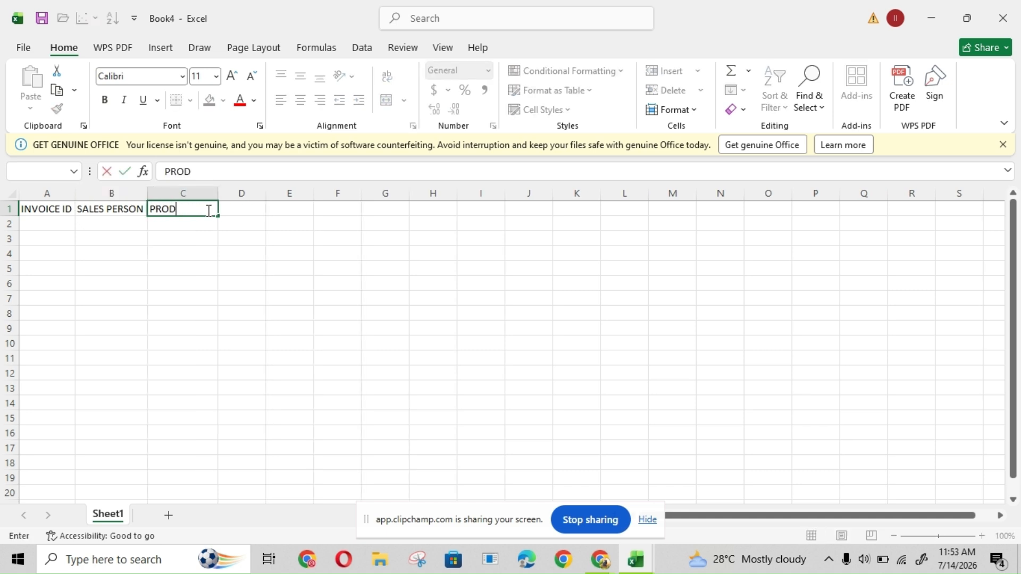
{"action": "type", "text": "UCT"}
{"action": "left_click", "coordinate": [246, 209]}
{"action": "type", "text": "CAT"}
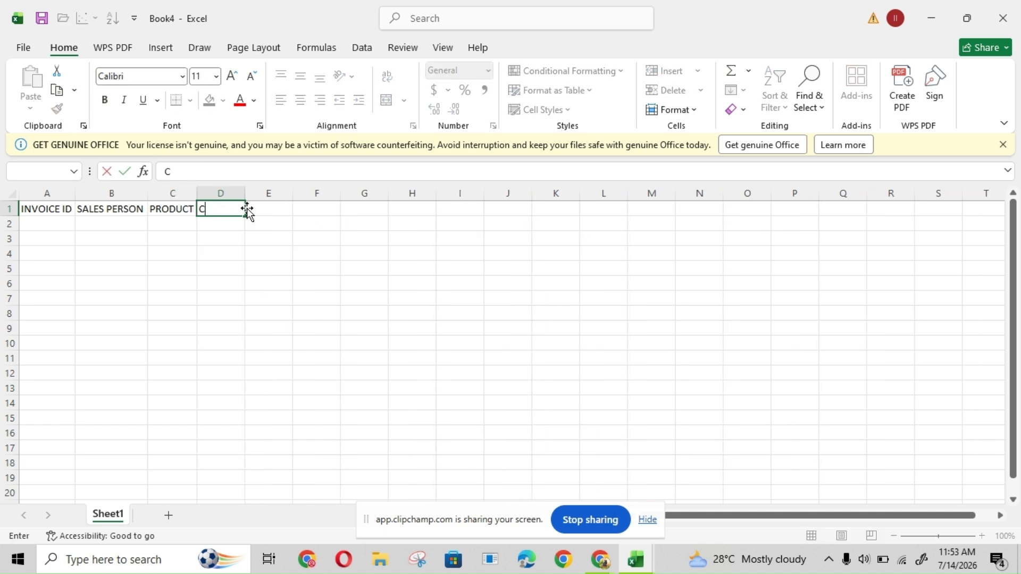
{"action": "type", "text": "EGORY"}
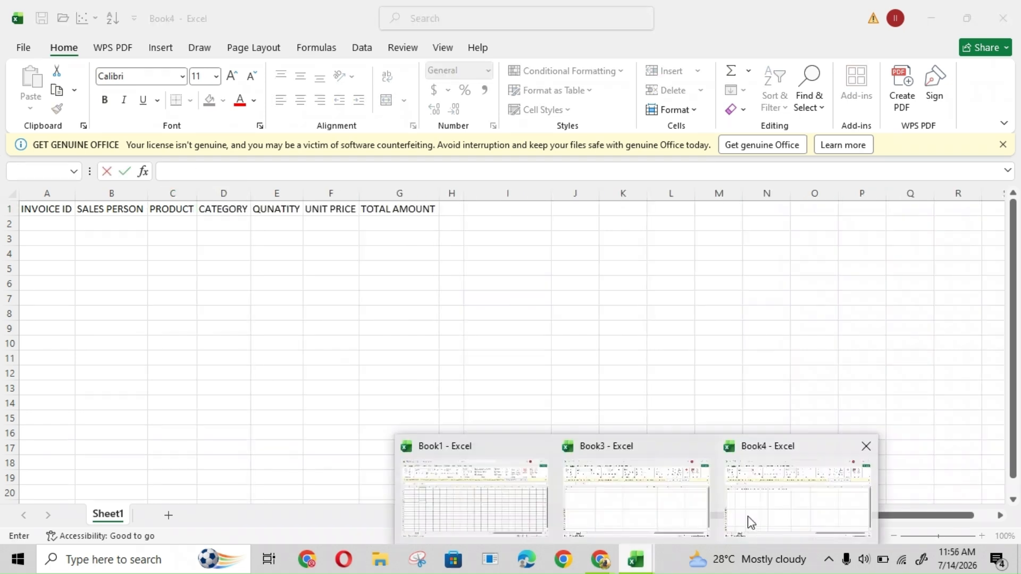
Step: Return to the Book4 workbook and enter the headers CITY in H1 and PAYMENT STATUS in I1
{"action": "left_click", "coordinate": [747, 522]}
{"action": "left_click", "coordinate": [450, 214]}
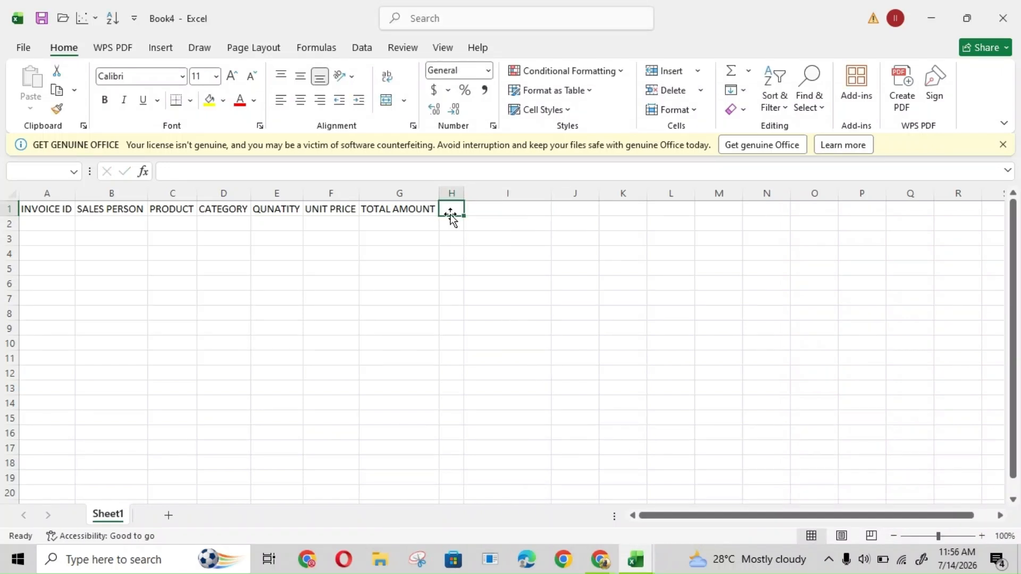
{"action": "type", "text": "CITY"}
{"action": "left_click", "coordinate": [484, 208]}
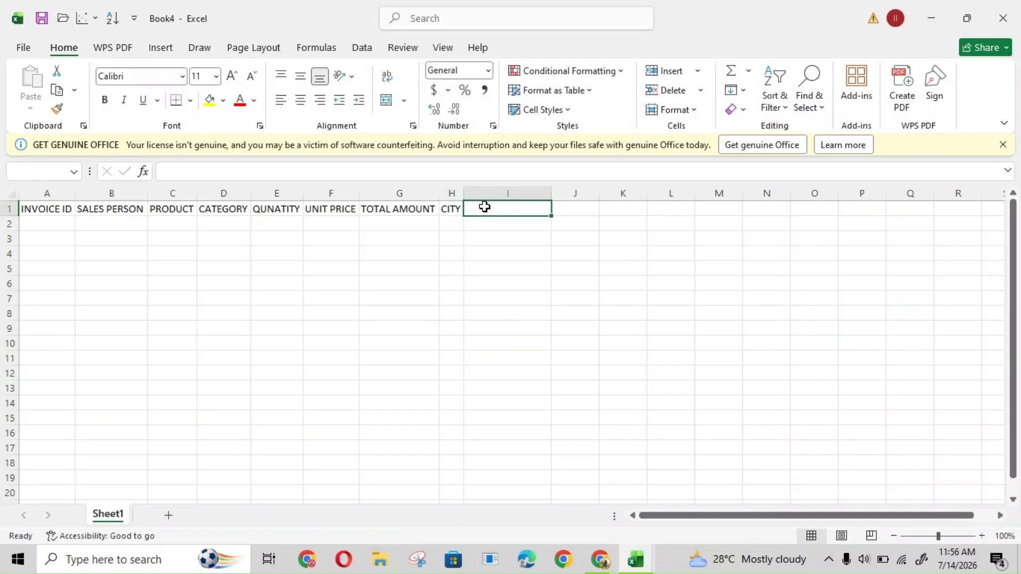
{"action": "type", "text": "PAYMENT "}
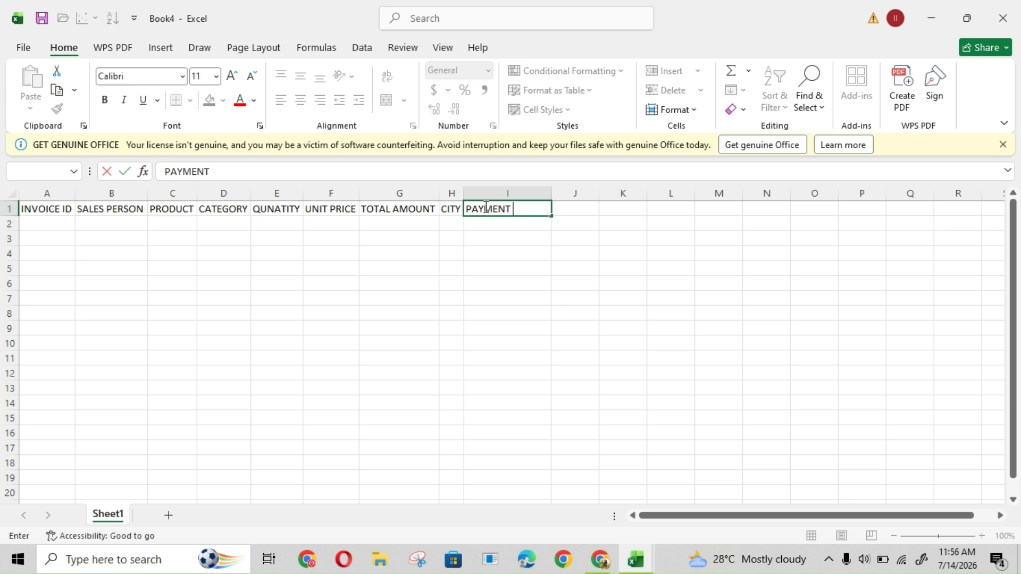
{"action": "type", "text": "STATUS"}
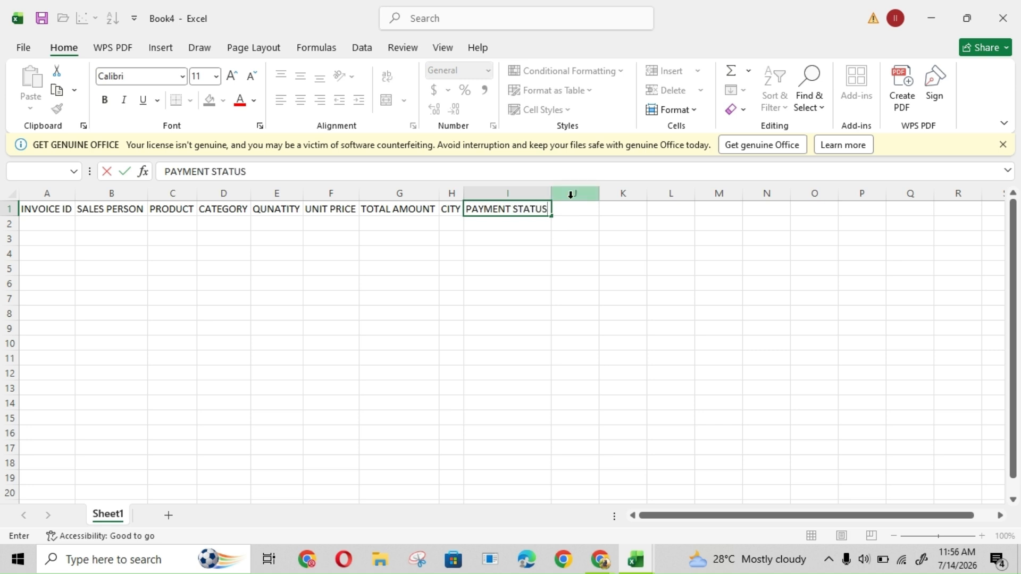
{"action": "left_click", "coordinate": [573, 209]}
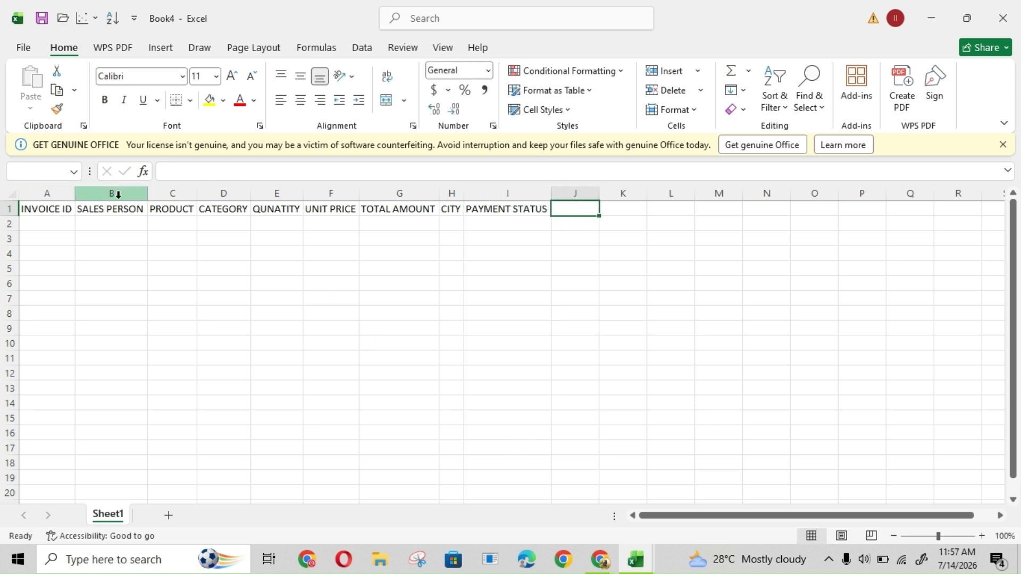
{"action": "left_click", "coordinate": [600, 560]}
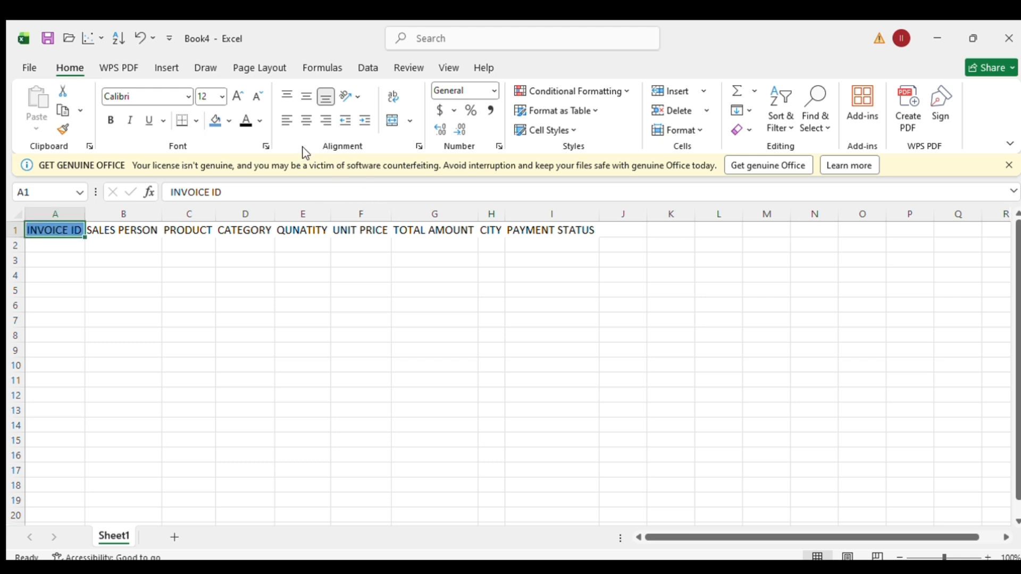
Step: Format the INVOICE ID header in cell A1 as bold with a font size of 16
{"action": "left_click", "coordinate": [221, 96]}
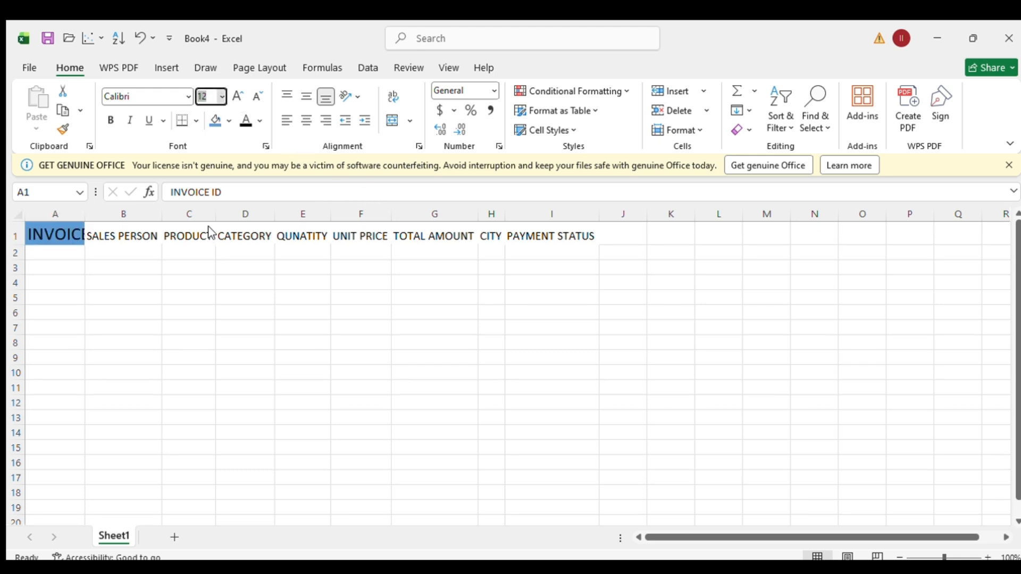
{"action": "left_click", "coordinate": [210, 227]}
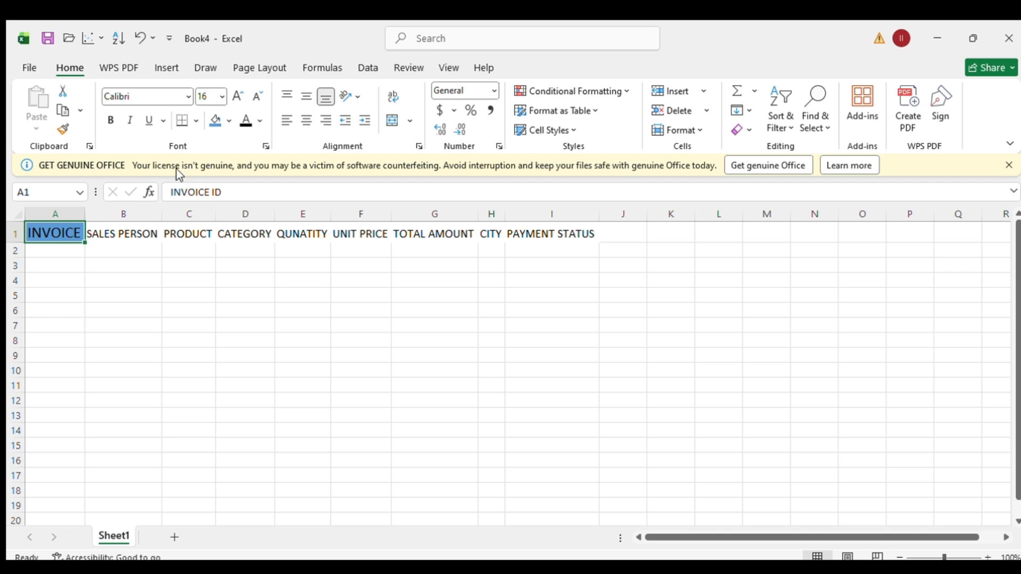
{"action": "left_click", "coordinate": [110, 120]}
{"action": "left_click", "coordinate": [122, 248]}
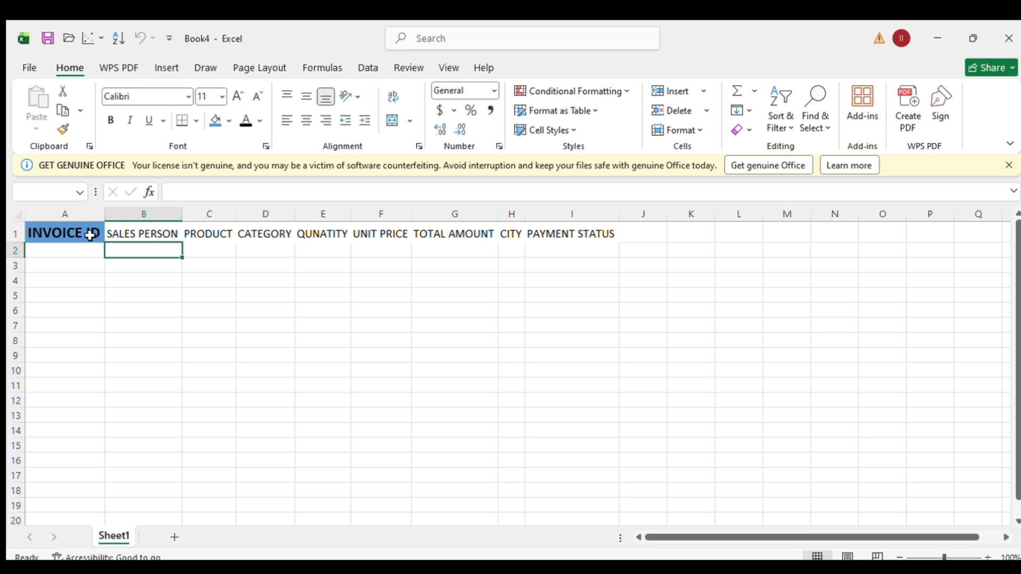
Step: Copy the formatting of cell A1 onto the headers from SALES PERSON to PAYMENT STATUS with Format Painter
{"action": "left_click", "coordinate": [67, 236]}
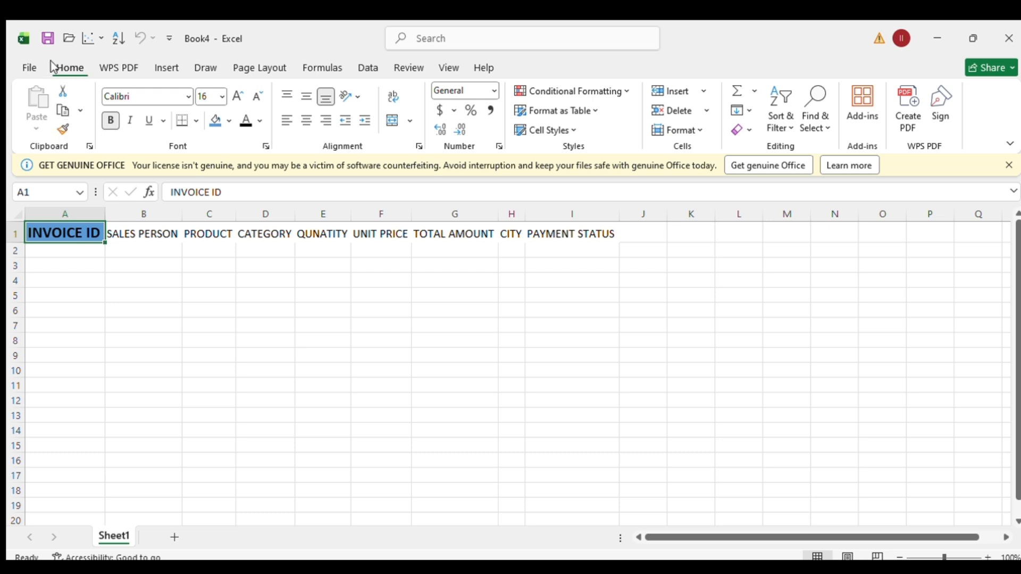
{"action": "left_click", "coordinate": [65, 131]}
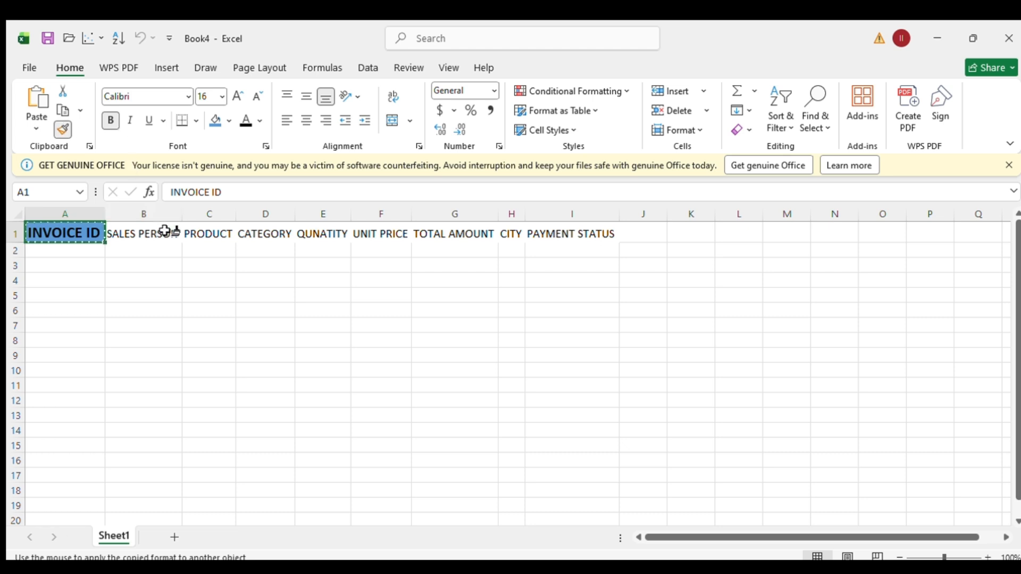
{"action": "left_click_drag", "start_coordinate": [166, 231], "coordinate": [576, 219]}
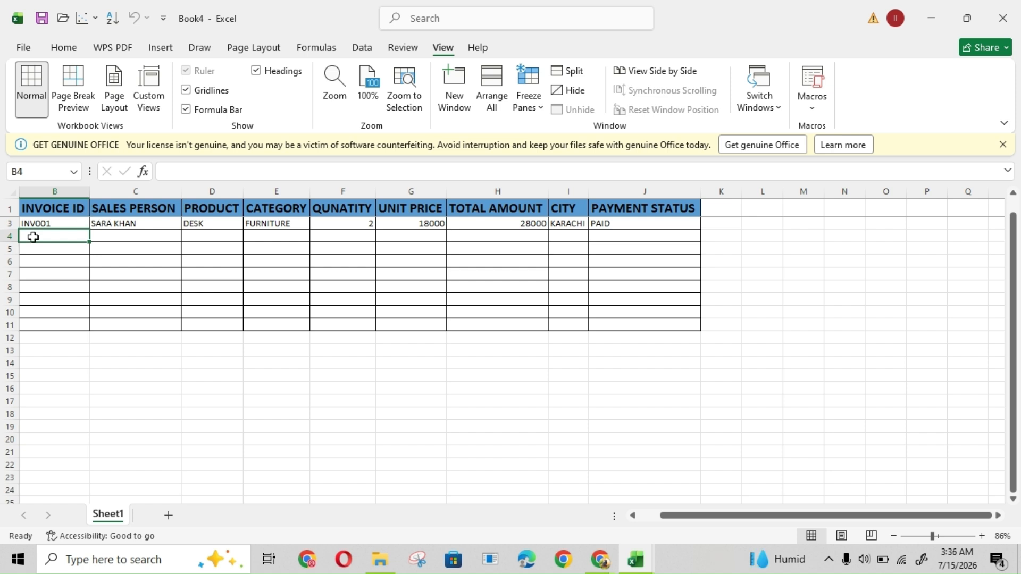
Step: Open the data entry form for the invoice table and start a new blank record
{"action": "key", "text": "alt"}
{"action": "key", "text": "d"}
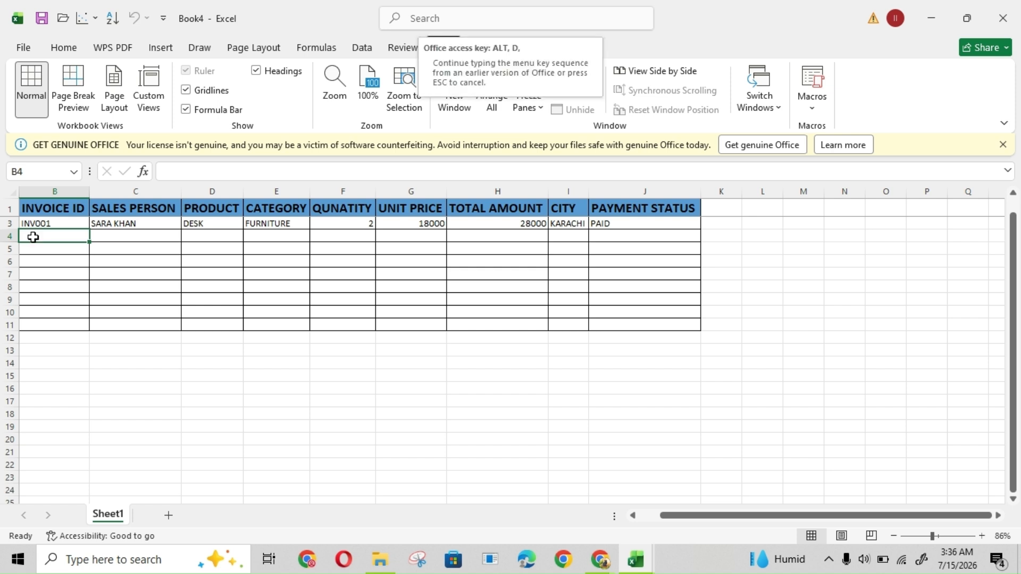
{"action": "key", "text": "o"}
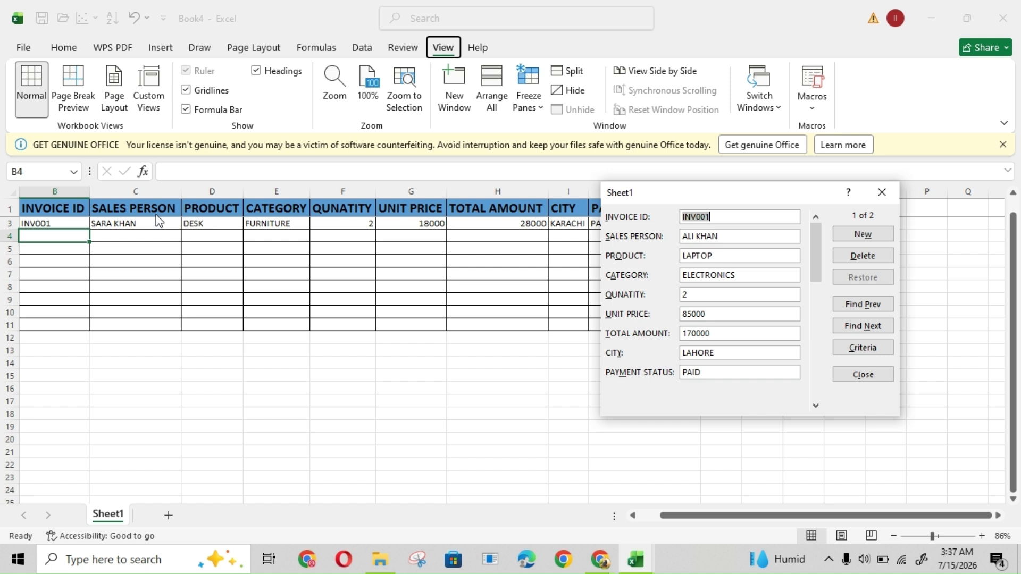
{"action": "key", "text": "alt+w"}
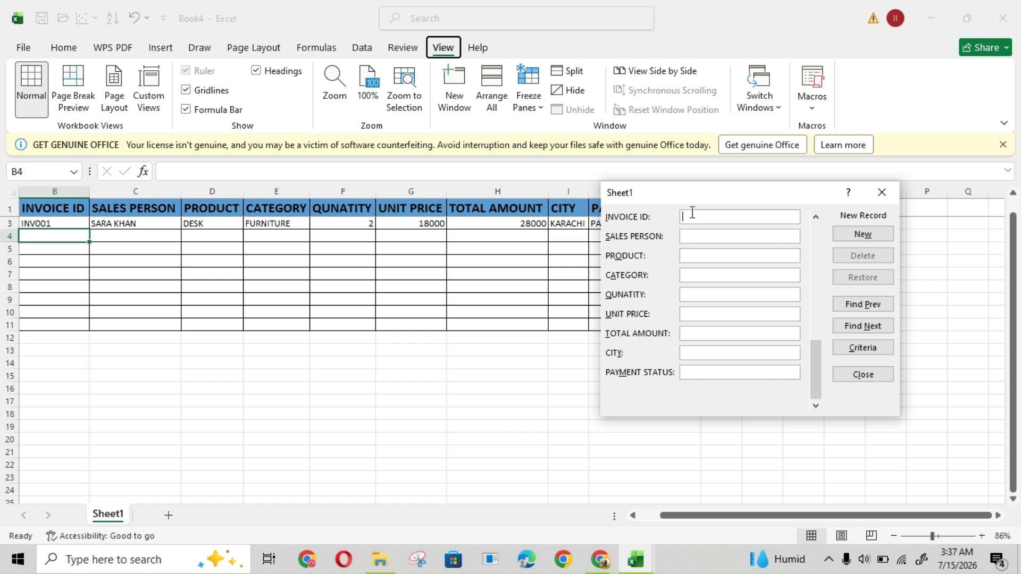
Step: Enter invoice ID INV002, the salesperson's full name, product MOUSE and category ASS in the new record
{"action": "type", "text": "IN"}
{"action": "type", "text": "V0"}
{"action": "type", "text": "HAMNA JAVAID"}
{"action": "left_click", "coordinate": [701, 252]}
{"action": "type", "text": "MOUSE"}
{"action": "left_click", "coordinate": [707, 274]}
{"action": "type", "text": "ASS"}
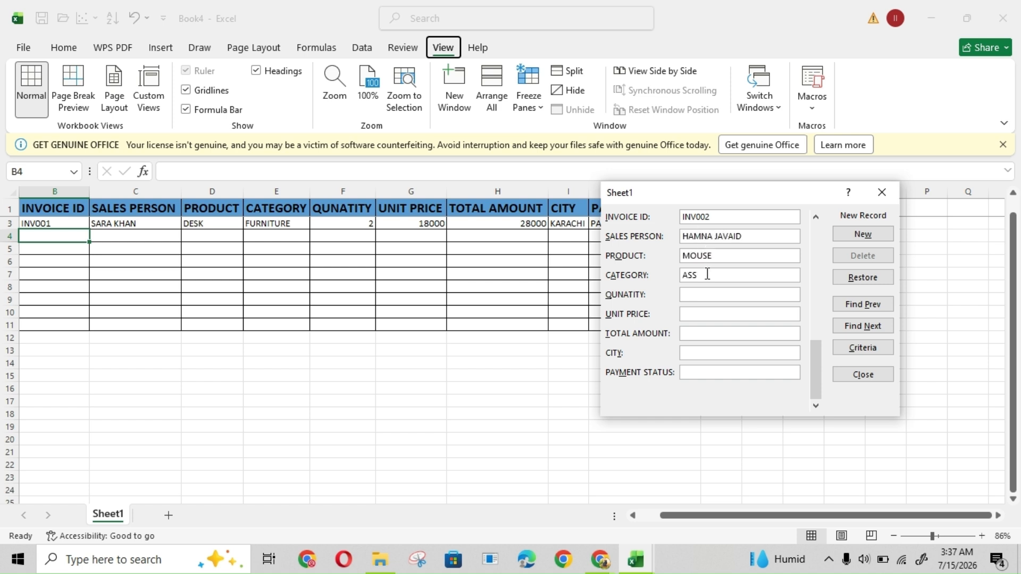
Step: Complete the record with quantity 2, unit price 1500, total amount 3000, city KARACHI and payment status PAID, and submit it
{"action": "left_click", "coordinate": [704, 295]}
{"action": "type", "text": "2"}
{"action": "left_click", "coordinate": [705, 313]}
{"action": "type", "text": "1500"}
{"action": "left_click", "coordinate": [705, 333]}
{"action": "type", "text": "3000"}
{"action": "left_click", "coordinate": [704, 352]}
{"action": "type", "text": "KARACHI"}
{"action": "left_click", "coordinate": [707, 373]}
{"action": "type", "text": "PAID"}
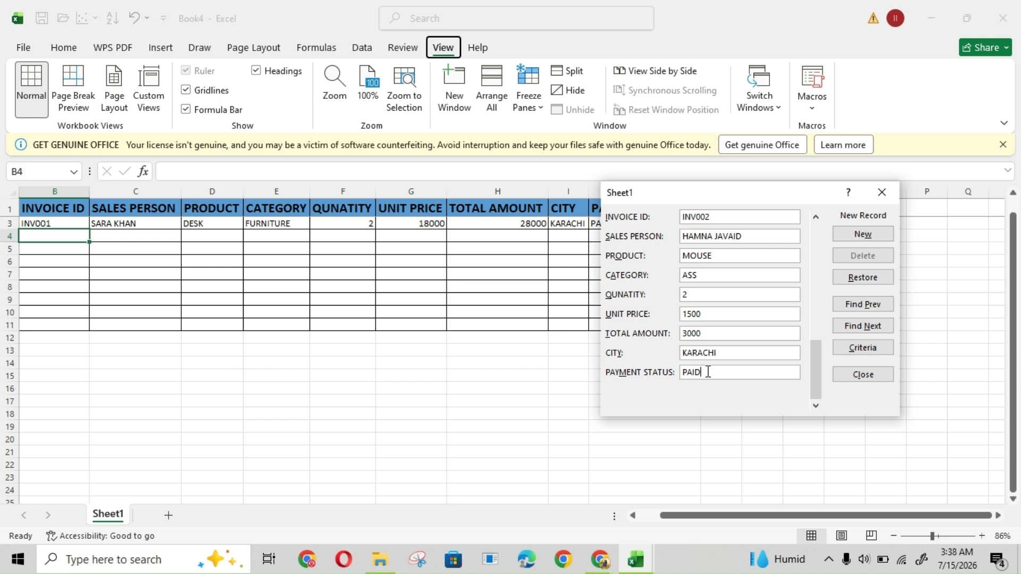
{"action": "key", "text": "Return"}
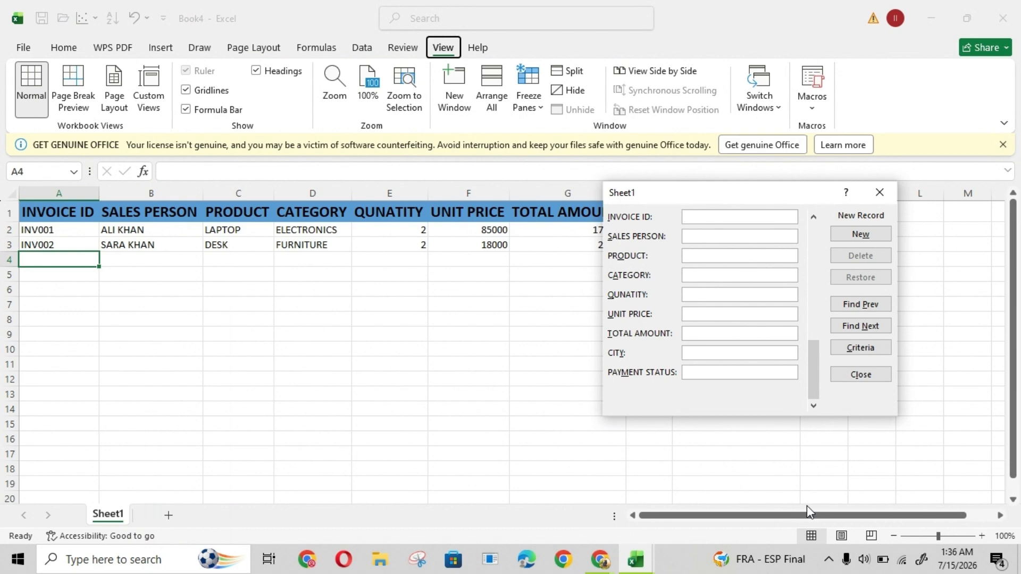
Step: Submit a record holding only the invoice ID INV003, and enter the same ID in the following blank record
{"action": "type", "text": "inv003"}
{"action": "key", "text": "Return"}
{"action": "type", "text": "INV003"}
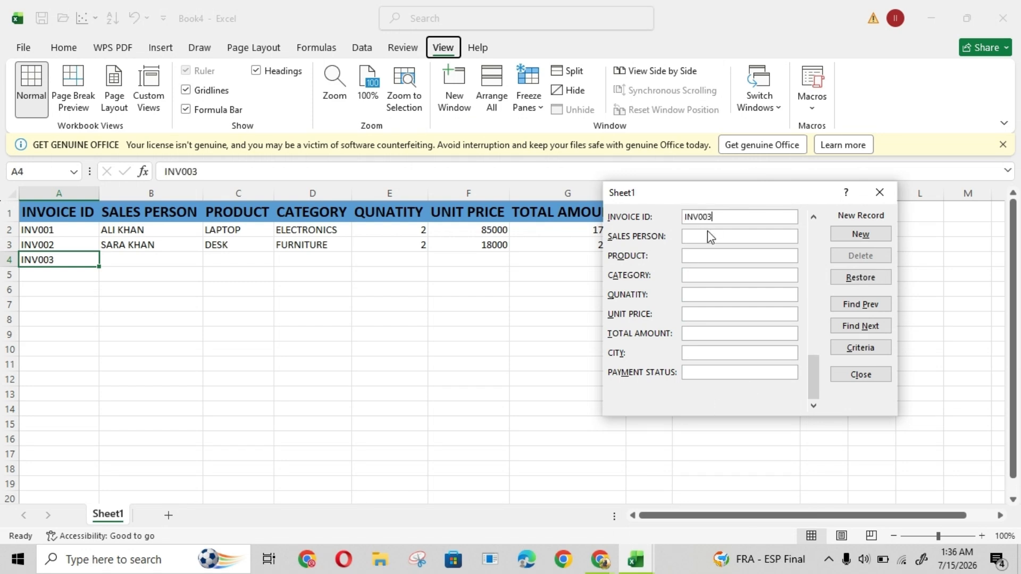
Step: Enter the salesperson's name, product MONITOR and category ELECTRONICS in the INV003 record
{"action": "left_click", "coordinate": [714, 235]}
{"action": "type", "text": "HIRA"}
{"action": "left_click", "coordinate": [707, 256]}
{"action": "type", "text": "MONITOR"}
{"action": "left_click", "coordinate": [704, 275]}
{"action": "type", "text": "ELECTRONICS"}
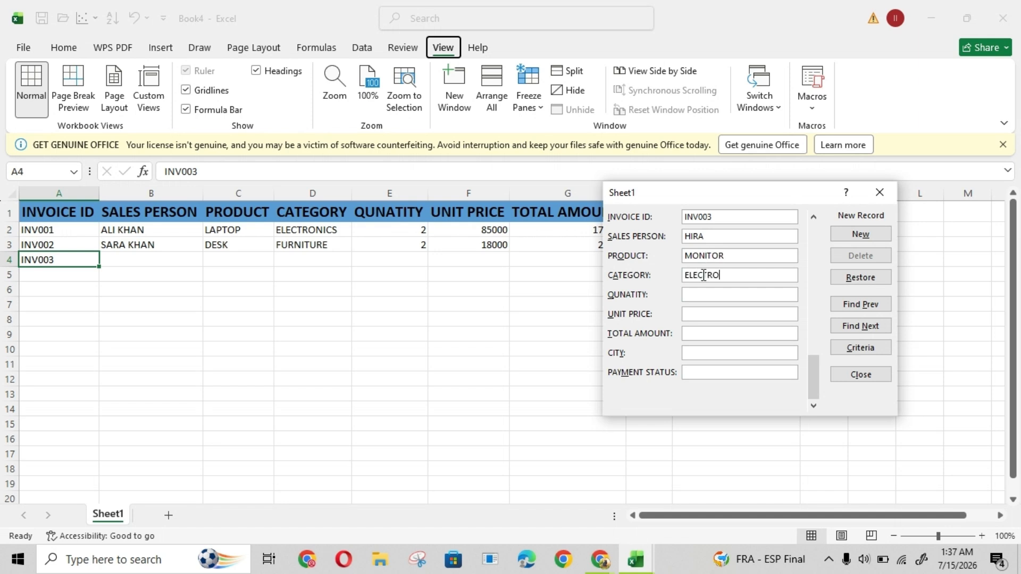
Step: Set the INV003 record's quantity to 3, unit price to 32000 and total amount to 96000
{"action": "left_click", "coordinate": [703, 294]}
{"action": "type", "text": "3"}
{"action": "left_click", "coordinate": [707, 313]}
{"action": "type", "text": "32000"}
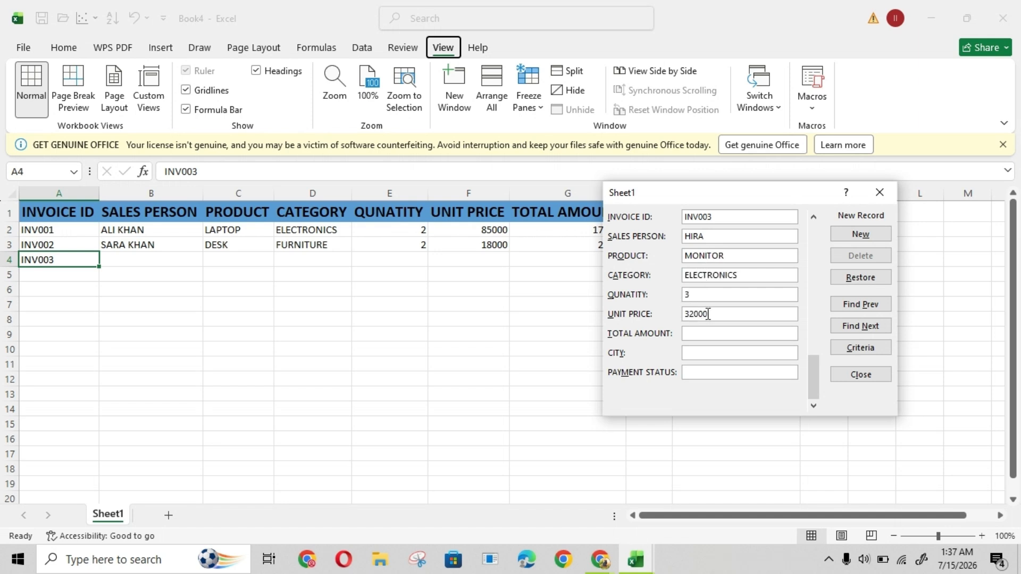
{"action": "type", "text": "96000"}
{"action": "key", "text": "BackSpace"}
{"action": "key", "text": "BackSpace"}
{"action": "key", "text": "BackSpace"}
{"action": "key", "text": "BackSpace"}
{"action": "key", "text": "BackSpace"}
{"action": "left_click", "coordinate": [707, 335]}
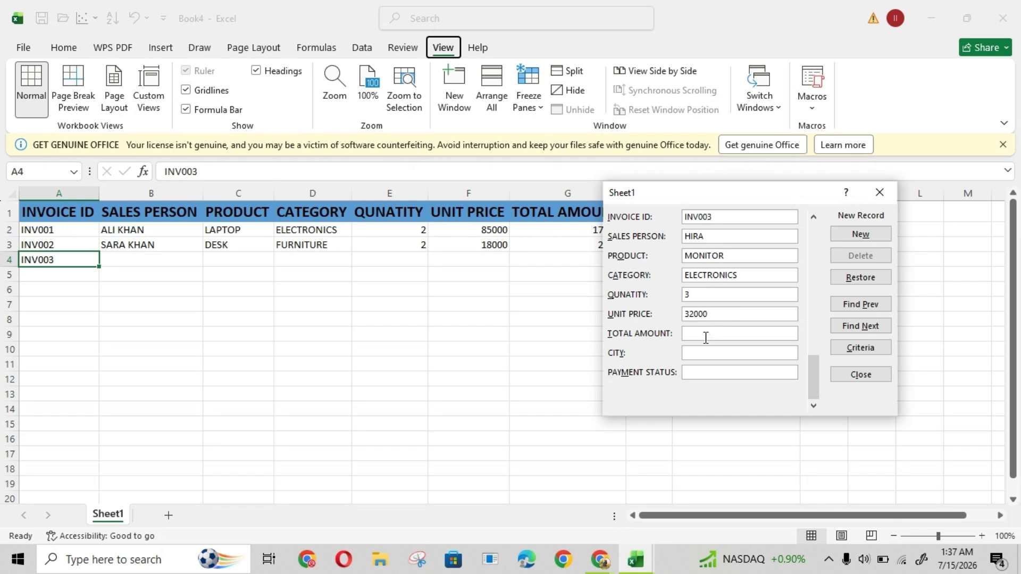
{"action": "type", "text": "96000"}
Step: Enter city LAHORE and payment status PENDING, and add the INV003 record to the table
{"action": "left_click", "coordinate": [700, 352]}
{"action": "type", "text": "LAHORE"}
{"action": "left_click", "coordinate": [703, 370]}
{"action": "type", "text": "PENDING"}
{"action": "left_click", "coordinate": [861, 234]}
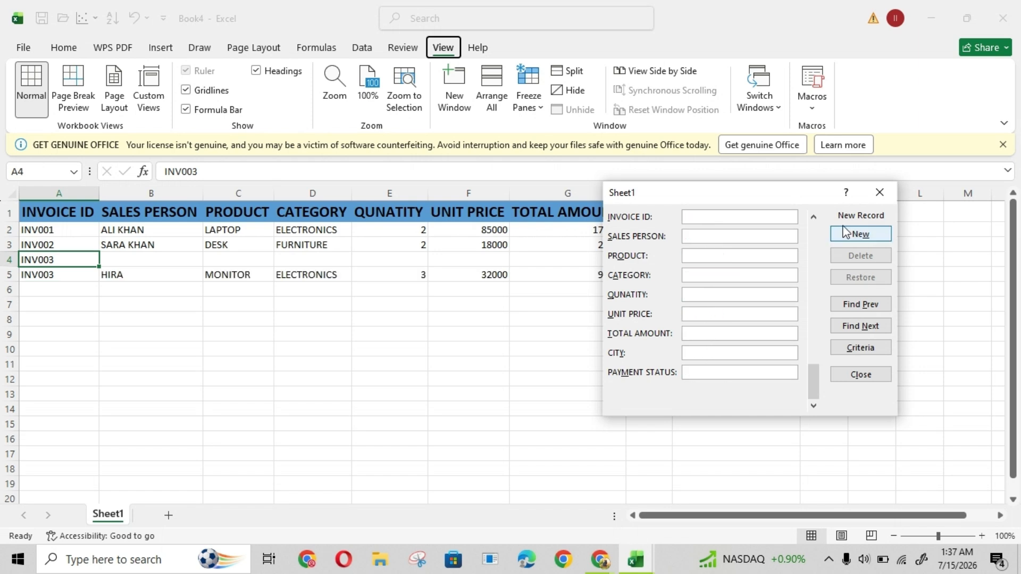
Step: Begin the next record with invoice ID INV004, the salesperson's first name and product MOUSE
{"action": "type", "text": "INV004"}
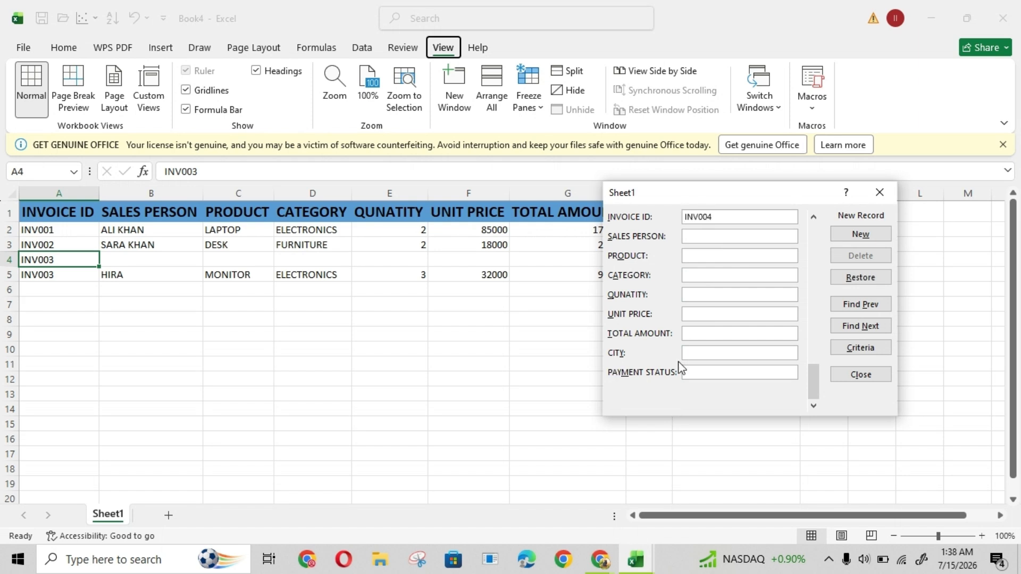
{"action": "left_click", "coordinate": [710, 236]}
{"action": "type", "text": "ZAIN KHAN"}
{"action": "key", "text": "BackSpace"}
{"action": "key", "text": "BackSpace"}
{"action": "key", "text": "BackSpace"}
{"action": "key", "text": "BackSpace"}
{"action": "key", "text": "BackSpace"}
{"action": "left_click", "coordinate": [708, 255]}
{"action": "type", "text": "MOUSE"}
Step: Fill in the INV004 record with category ACCESSORIES, quantity 1, unit price 1500 and total amount 1500
{"action": "left_click", "coordinate": [708, 272]}
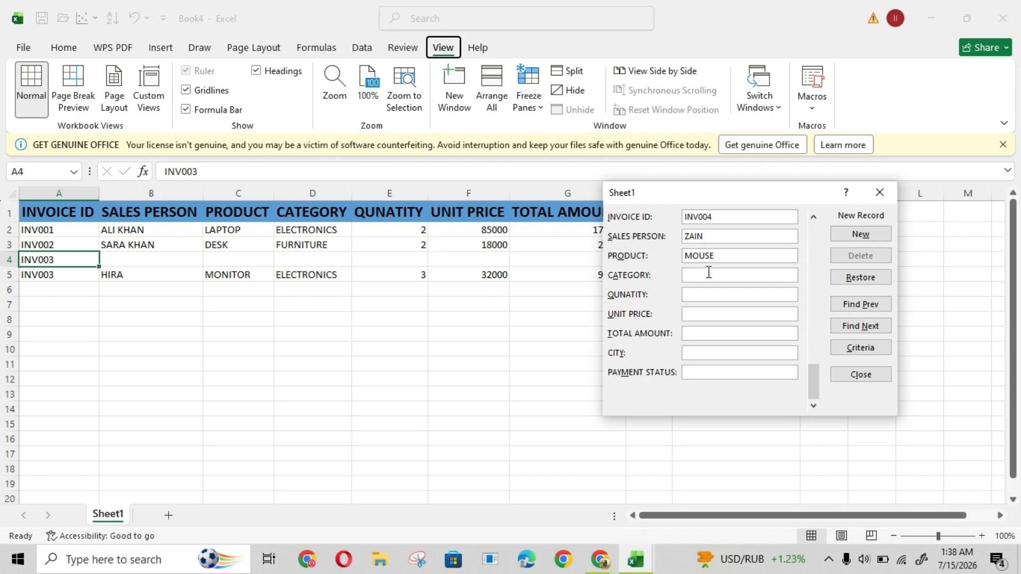
{"action": "type", "text": "ACCESSORIES"}
{"action": "left_click", "coordinate": [700, 294]}
{"action": "type", "text": "11500"}
{"action": "left_click", "coordinate": [691, 295]}
{"action": "key", "text": "BackSpace"}
{"action": "type", "text": "1500"}
{"action": "left_click", "coordinate": [706, 294]}
{"action": "key", "text": "BackSpace"}
{"action": "key", "text": "BackSpace"}
{"action": "key", "text": "BackSpace"}
{"action": "left_click", "coordinate": [691, 333]}
{"action": "type", "text": "1500"}
Step: Enter city KARACHI and payment status PAID, and add the INV004 record to the table
{"action": "left_click", "coordinate": [698, 352]}
{"action": "type", "text": "KARACHI"}
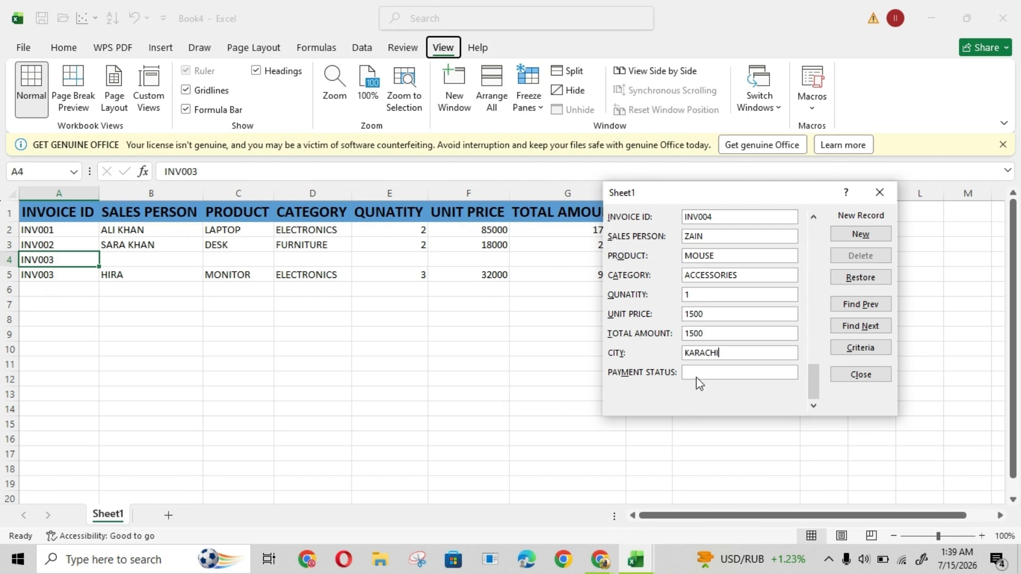
{"action": "left_click", "coordinate": [697, 373]}
{"action": "type", "text": "PAID"}
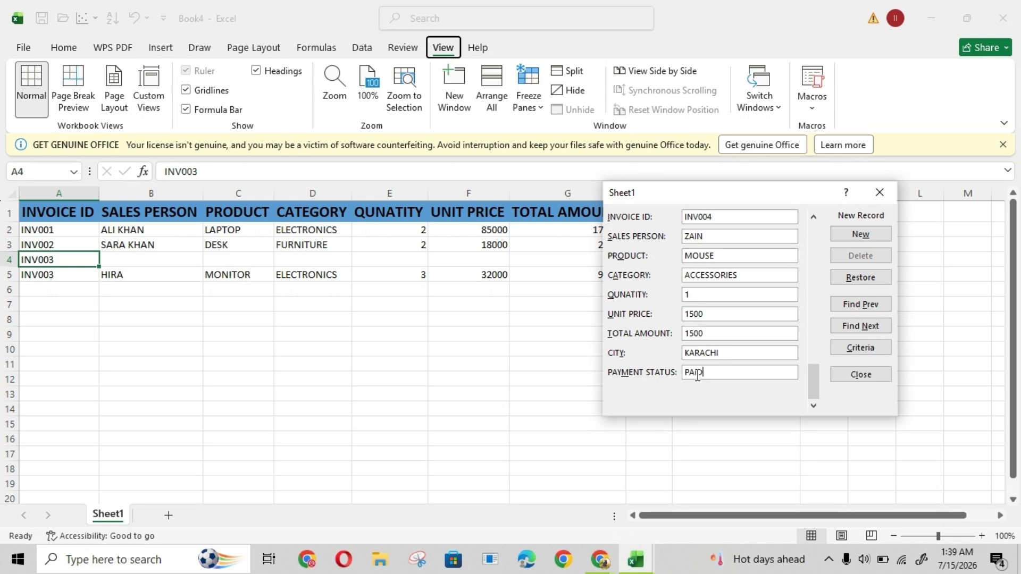
{"action": "key", "text": "Return"}
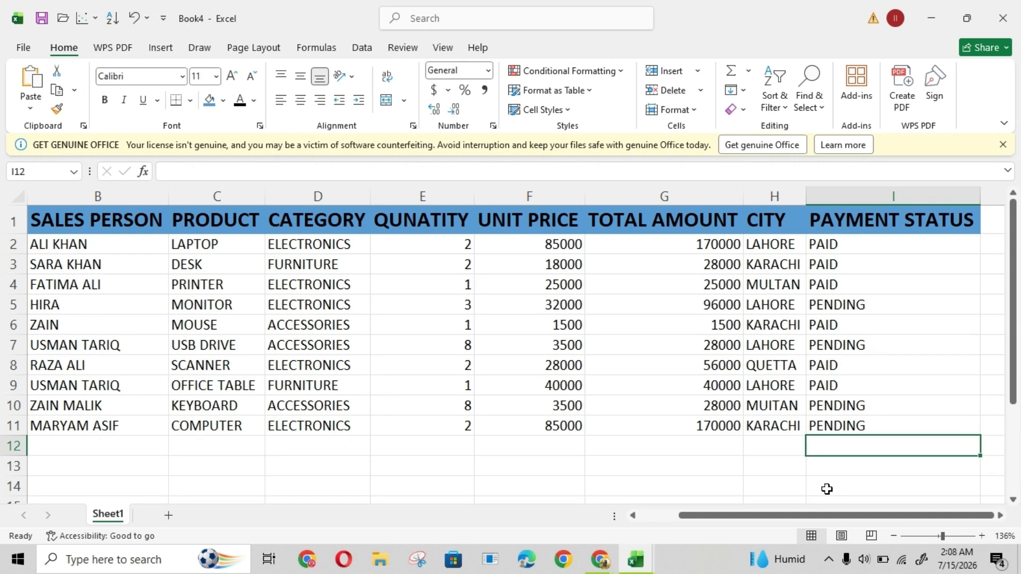
Step: Apply All Borders to the entire invoice table, including its header row
{"action": "left_click", "coordinate": [84, 248]}
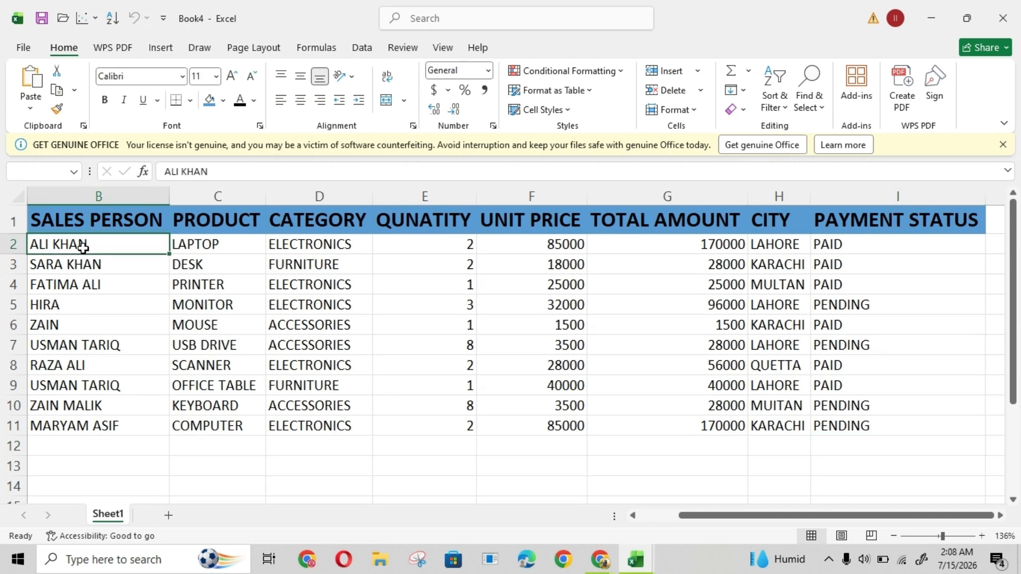
{"action": "key", "text": "ctrl+a"}
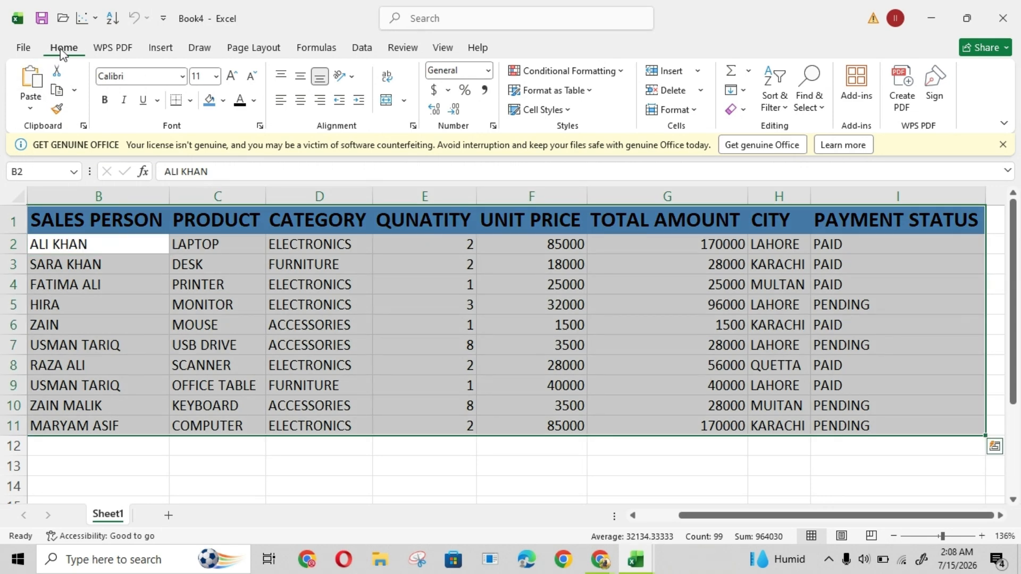
{"action": "left_click", "coordinate": [190, 100]}
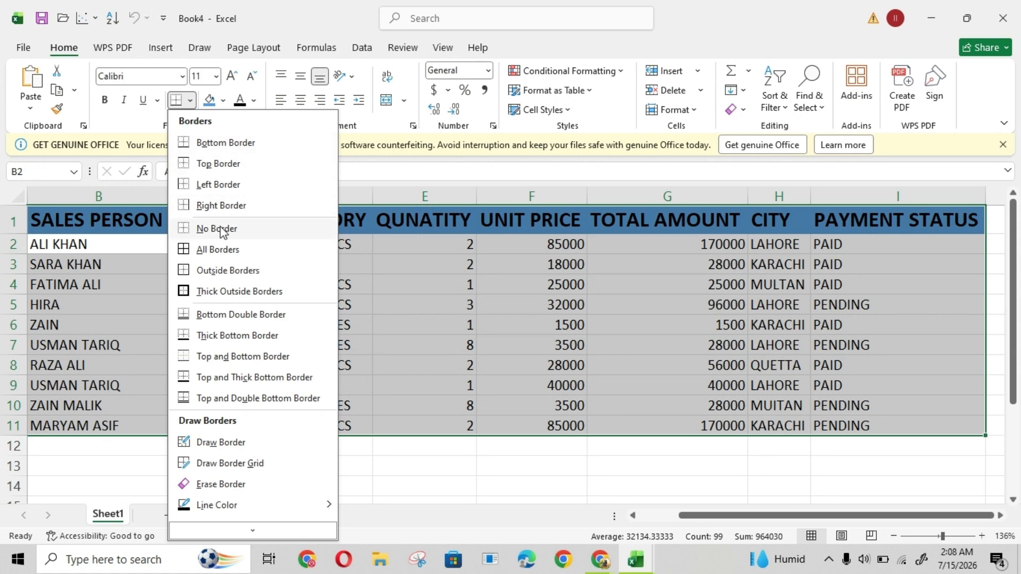
{"action": "left_click", "coordinate": [224, 254]}
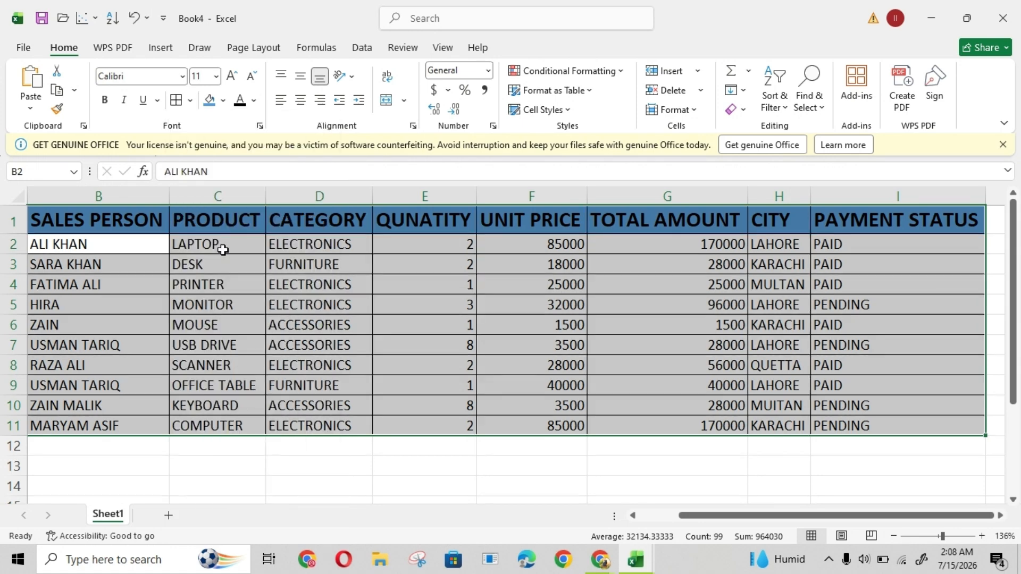
{"action": "left_click", "coordinate": [615, 443]}
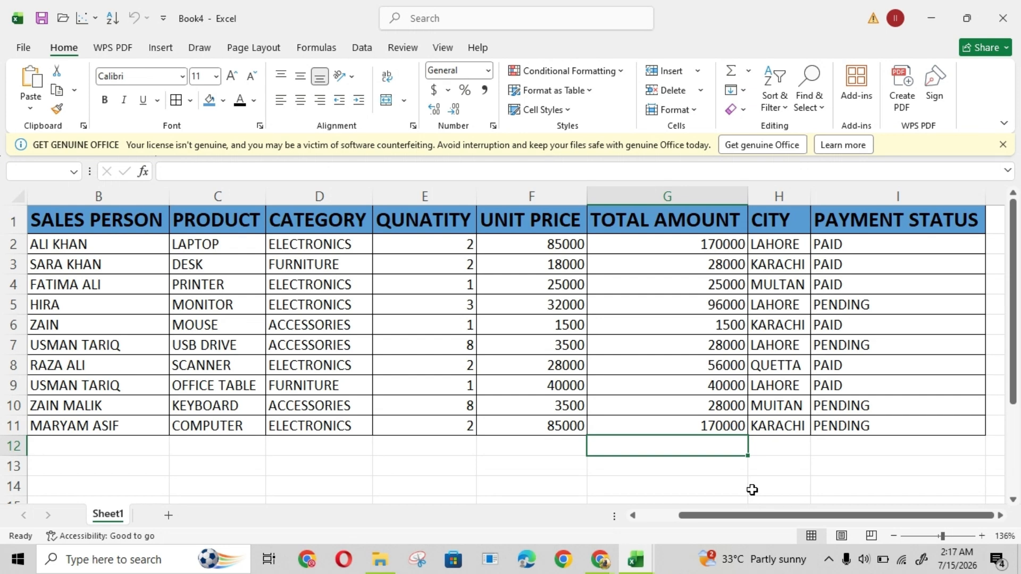
Step: Replace every PENDING entry in the sheet with PAID and close Find and Replace
{"action": "key", "text": "ctrl+h"}
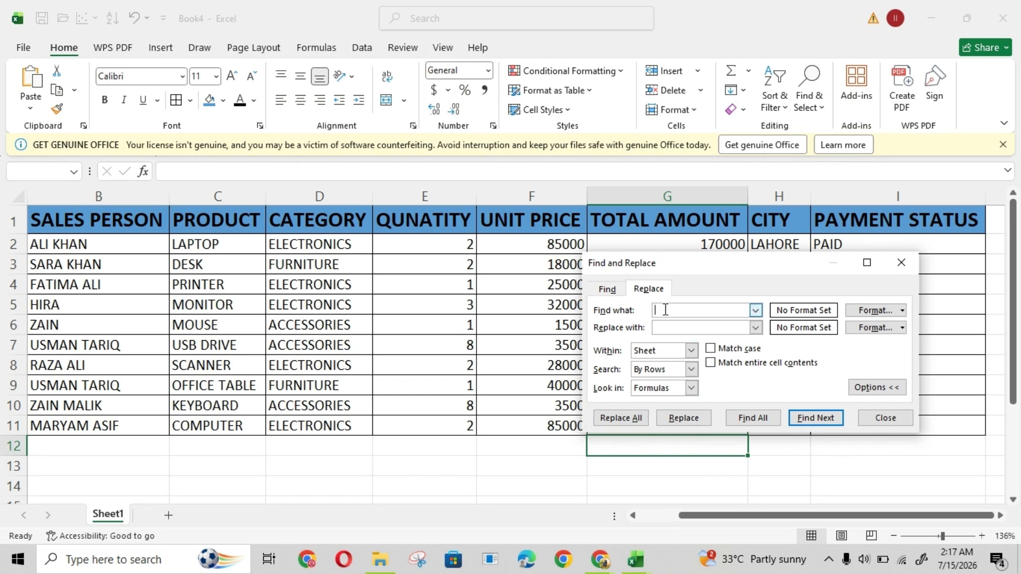
{"action": "type", "text": "PENDING"}
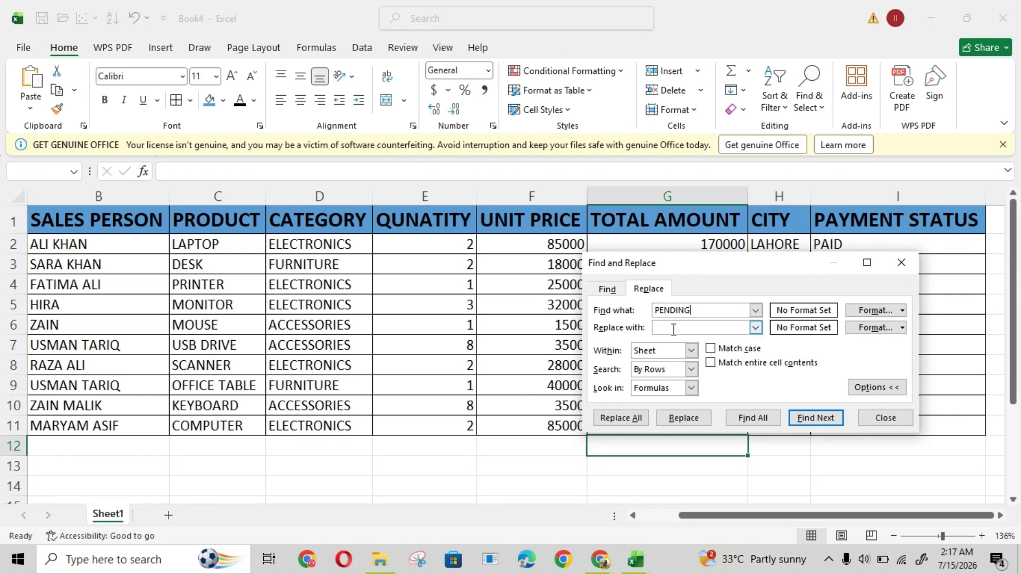
{"action": "left_click", "coordinate": [677, 328]}
{"action": "type", "text": "PAID"}
{"action": "left_click", "coordinate": [623, 420]}
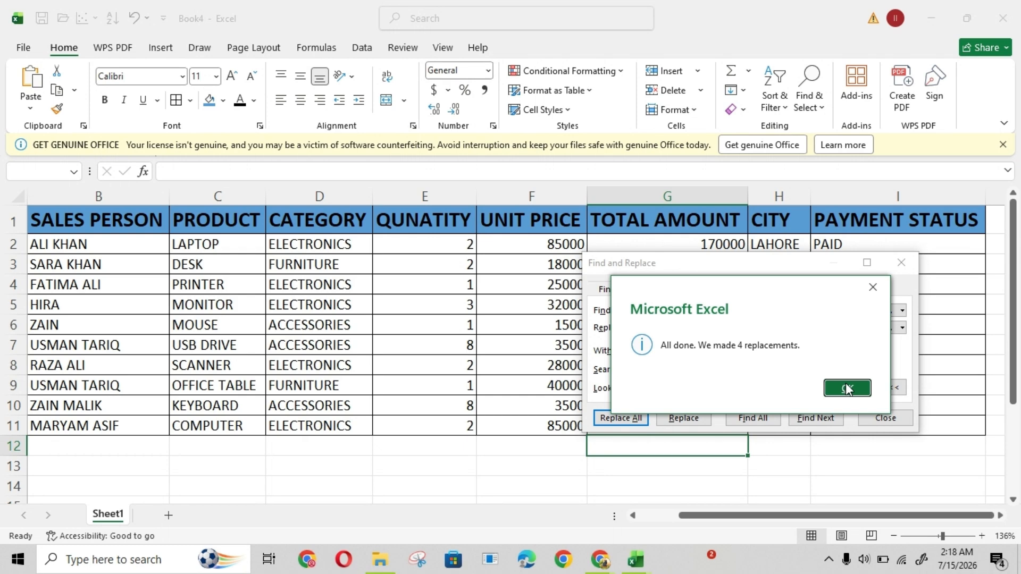
{"action": "left_click", "coordinate": [847, 389]}
{"action": "key", "text": "Return"}
{"action": "key", "text": "Return"}
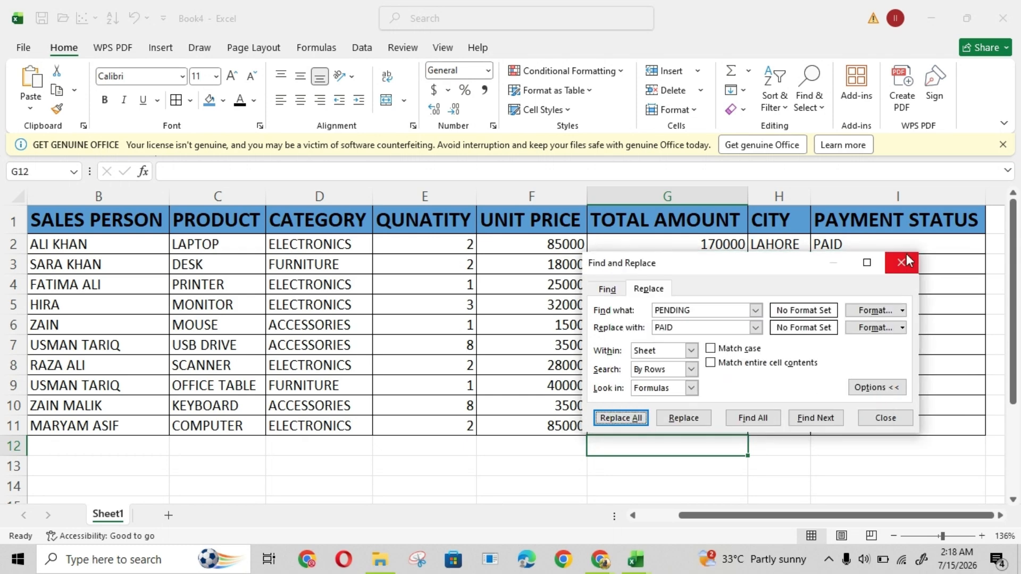
{"action": "left_click", "coordinate": [905, 261]}
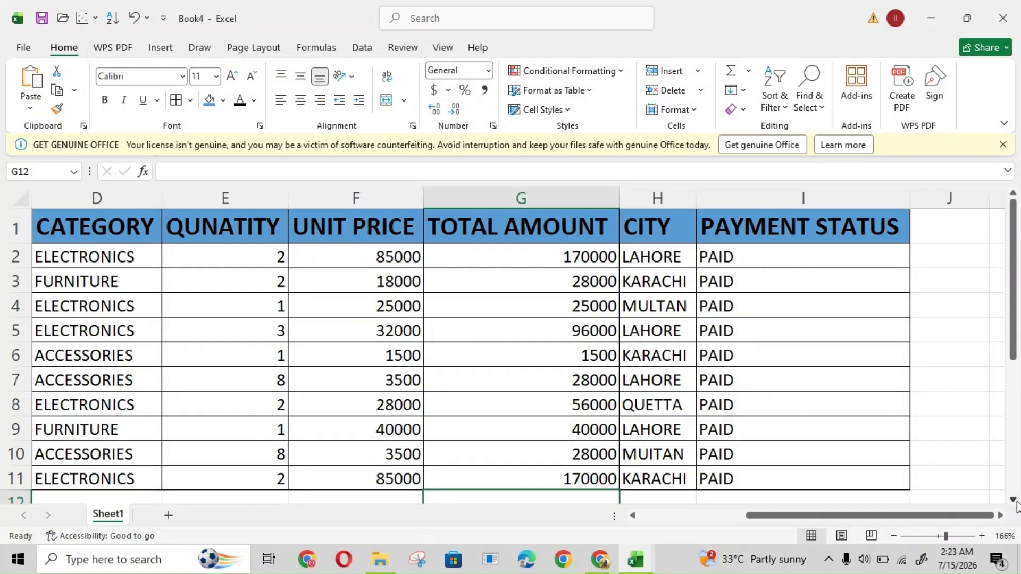
Step: Freeze the top row of the sheet and check the header row while moving through the records
{"action": "left_click", "coordinate": [1012, 500]}
{"action": "left_click", "coordinate": [1013, 500]}
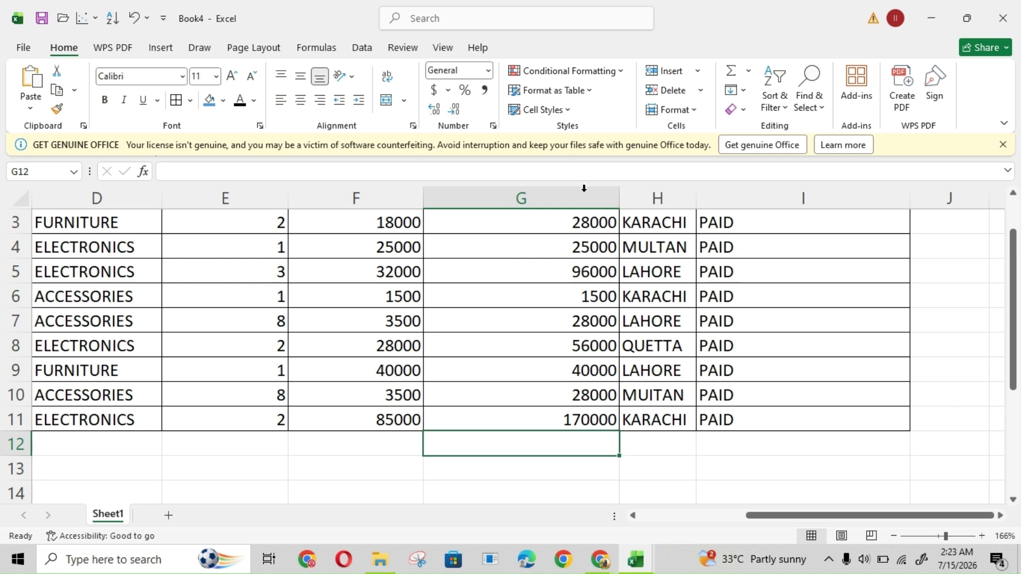
{"action": "left_click", "coordinate": [444, 49]}
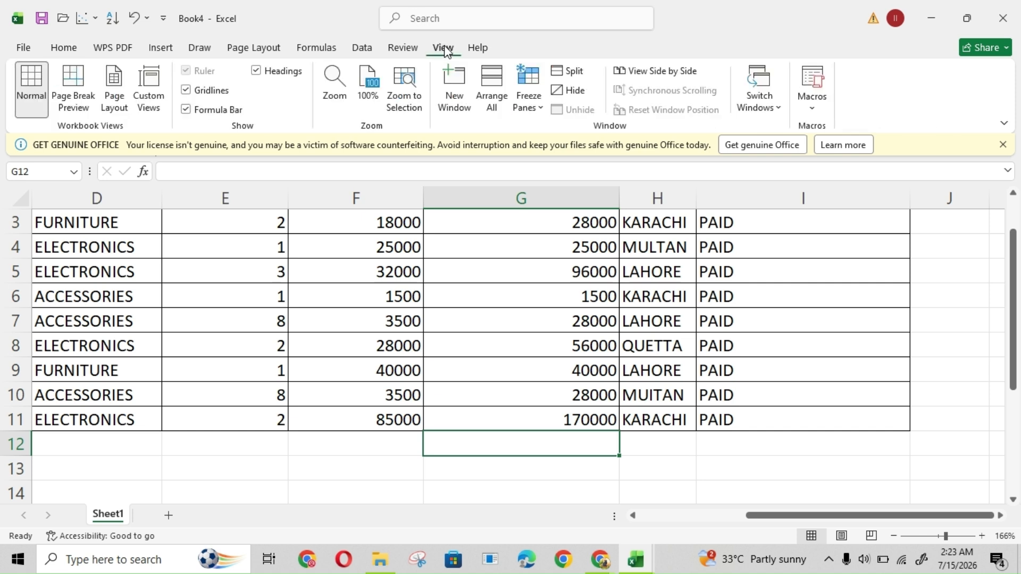
{"action": "left_click", "coordinate": [541, 108]}
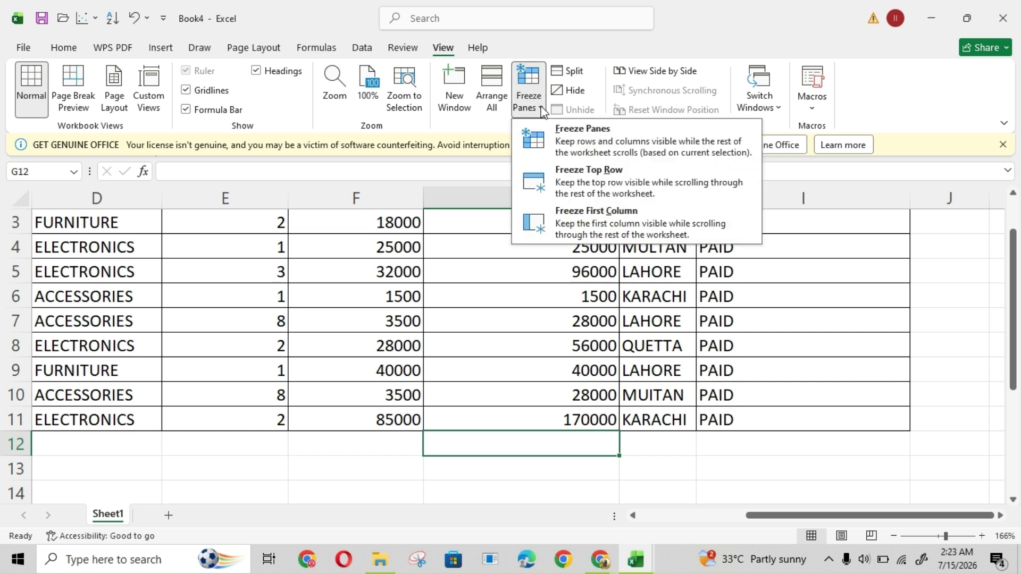
{"action": "left_click", "coordinate": [564, 177]}
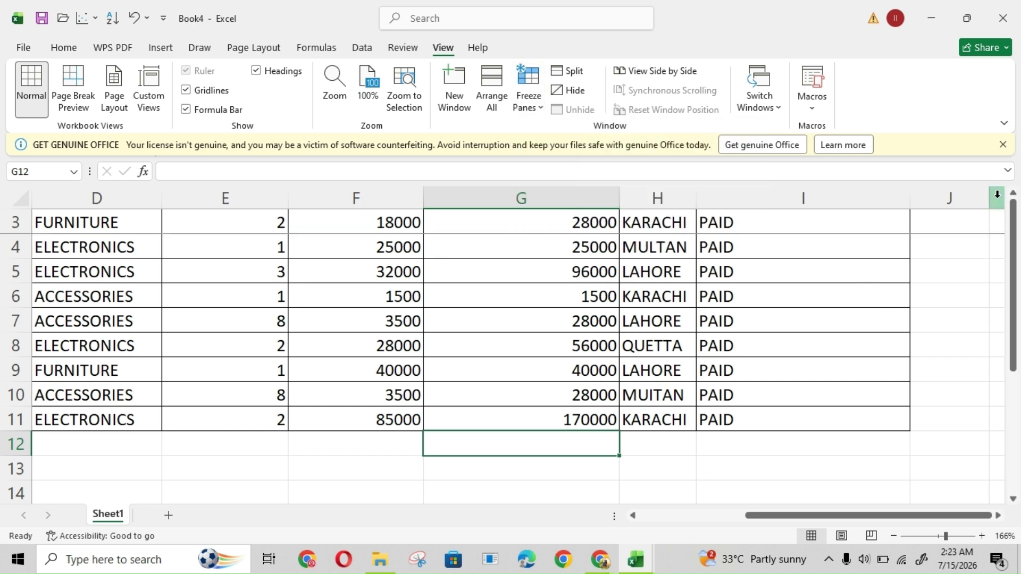
{"action": "left_click", "coordinate": [1014, 498]}
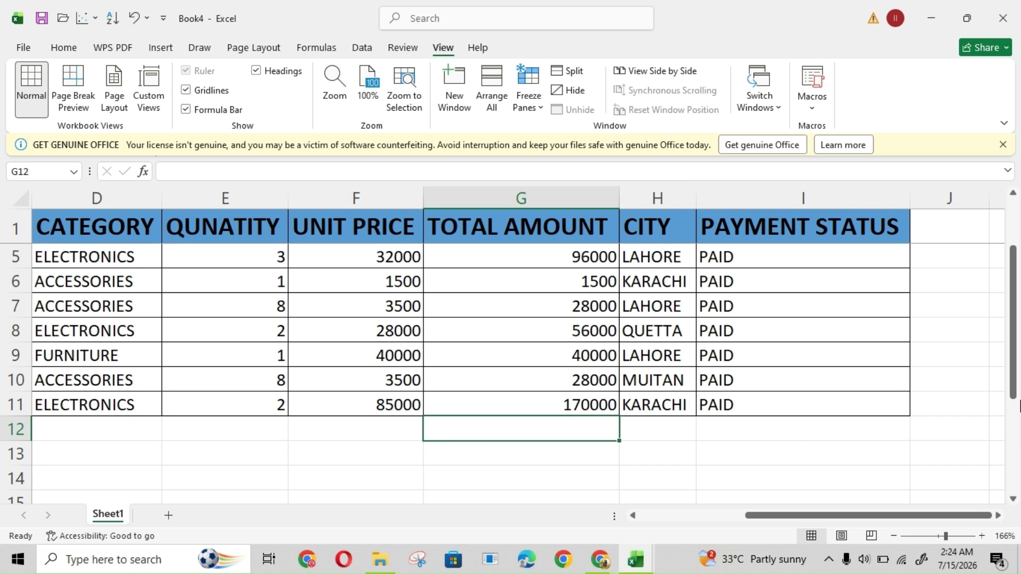
{"action": "left_click", "coordinate": [1013, 194]}
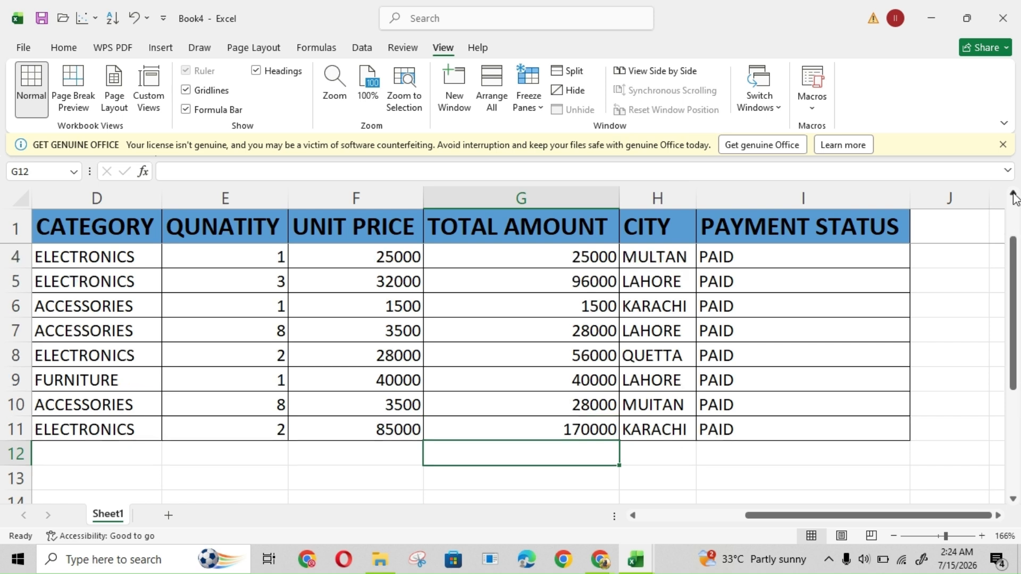
{"action": "double_click", "coordinate": [1013, 194]}
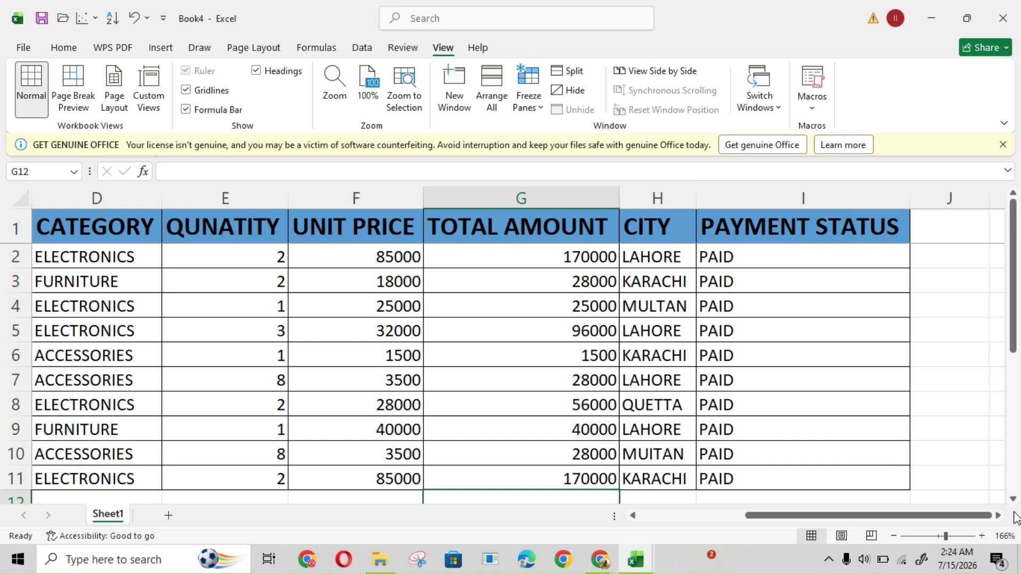
{"action": "left_click", "coordinate": [1013, 500]}
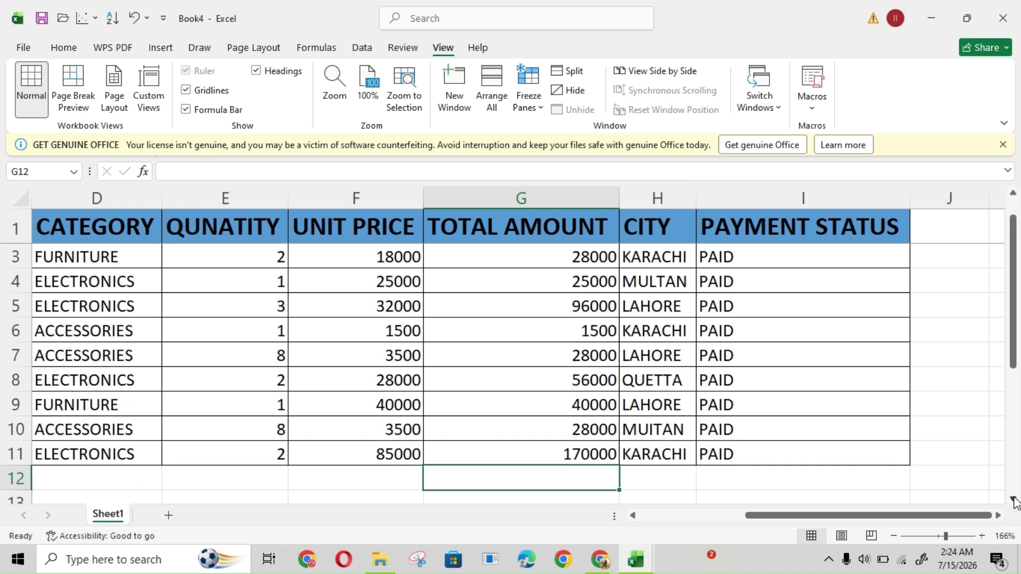